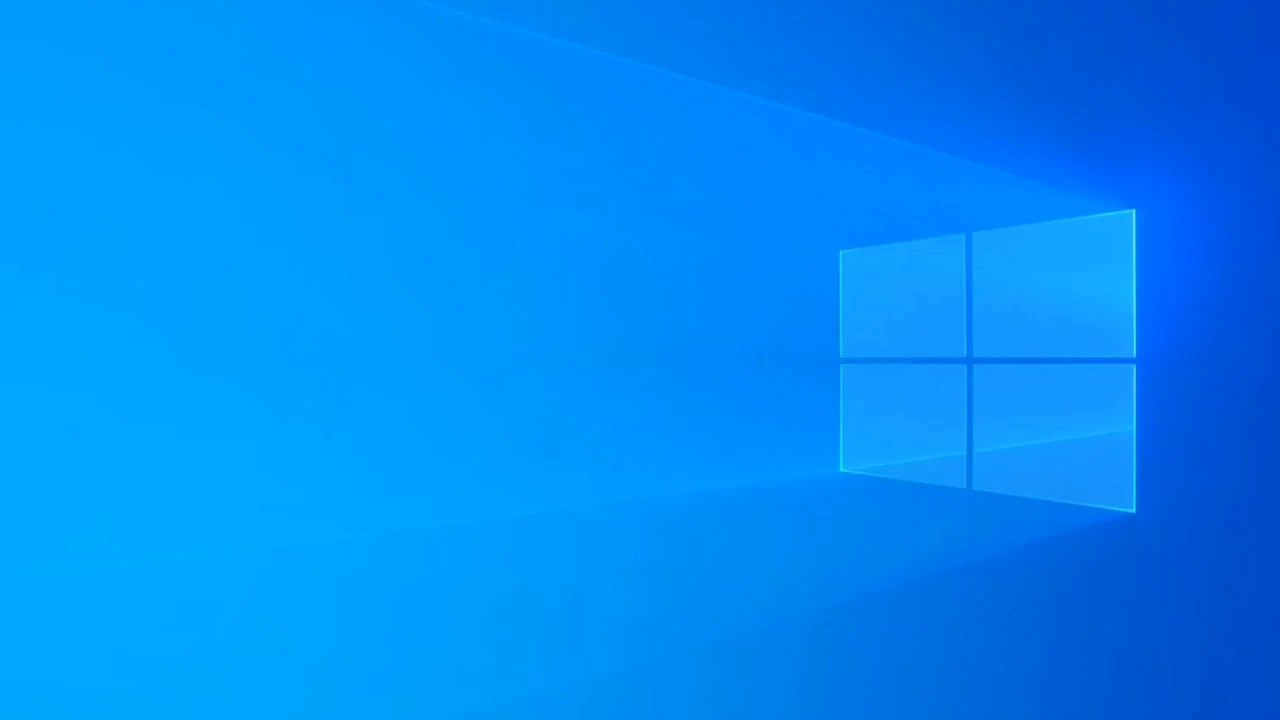
- Launch Calculator from Windows search and switch it to the always-on-top Keep on top view
{"action": "key", "text": "super"}
{"action": "type", "text": "calc"}
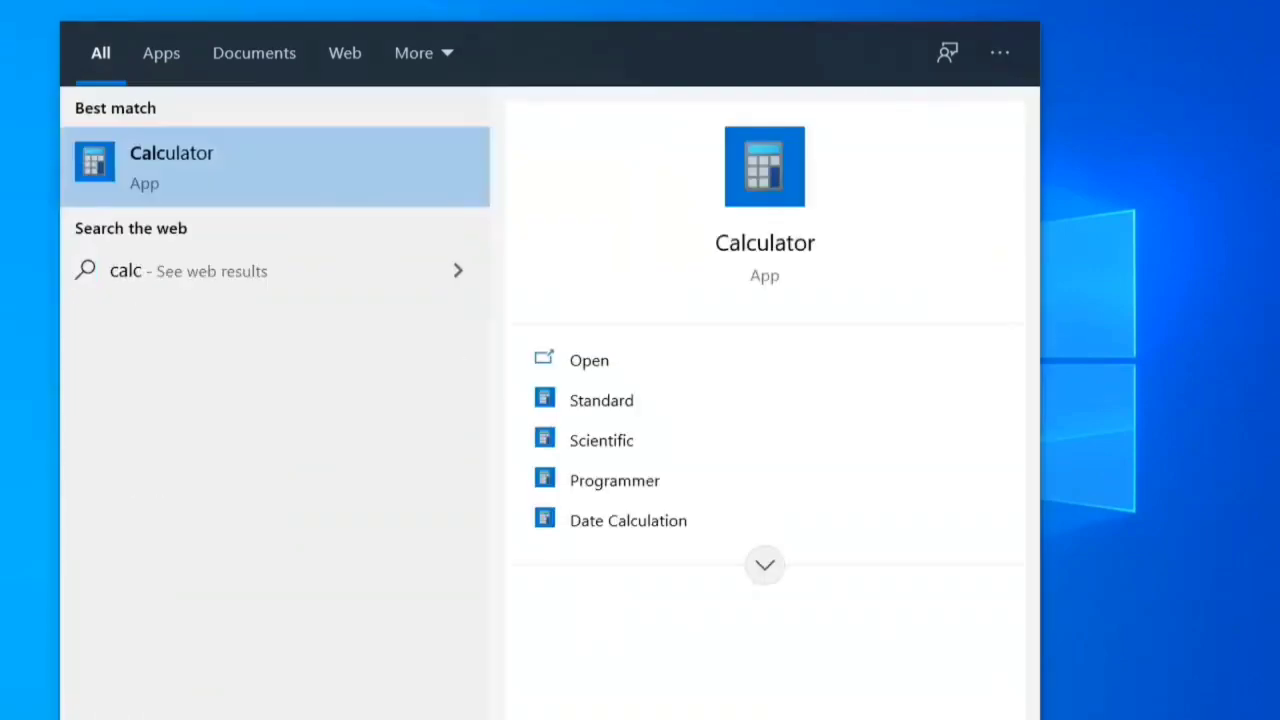
{"action": "type", "text": "ulator"}
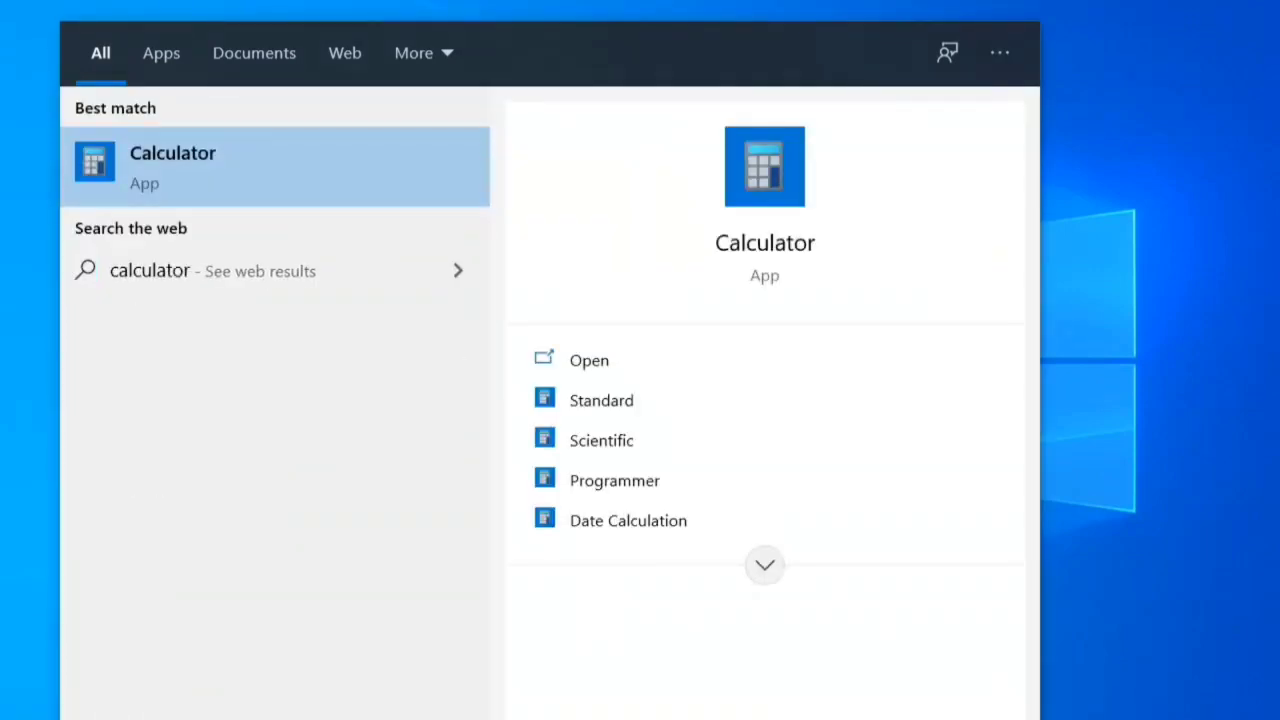
{"action": "left_click", "coordinate": [371, 173]}
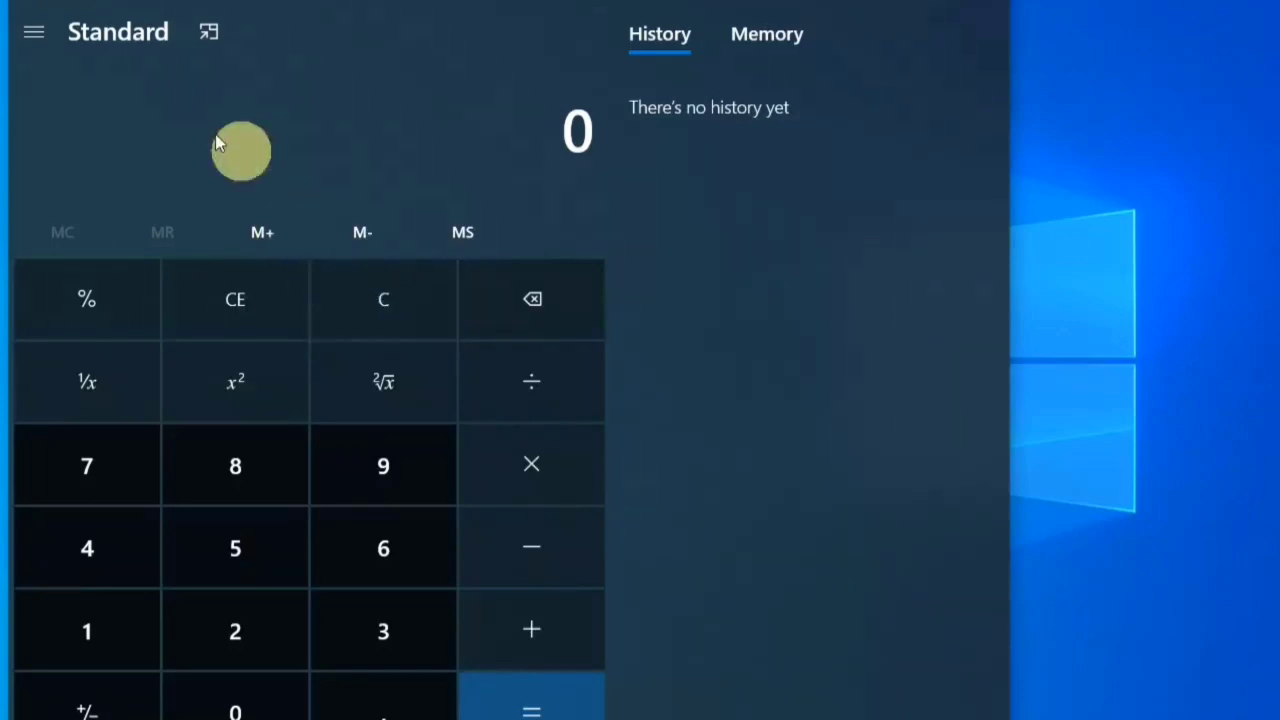
{"action": "left_click", "coordinate": [197, 46]}
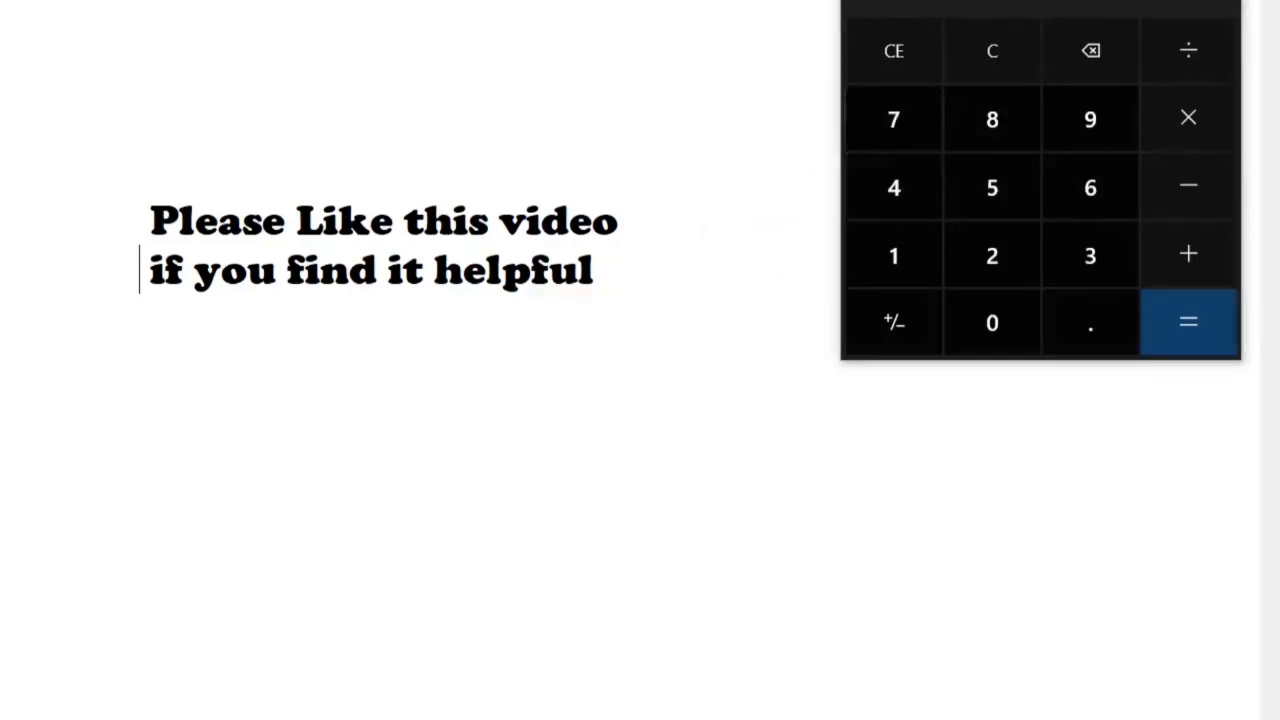
- Return Calculator to full view, switch to the Speed converter and open the Miles per hour unit list
{"action": "left_click", "coordinate": [230, 42]}
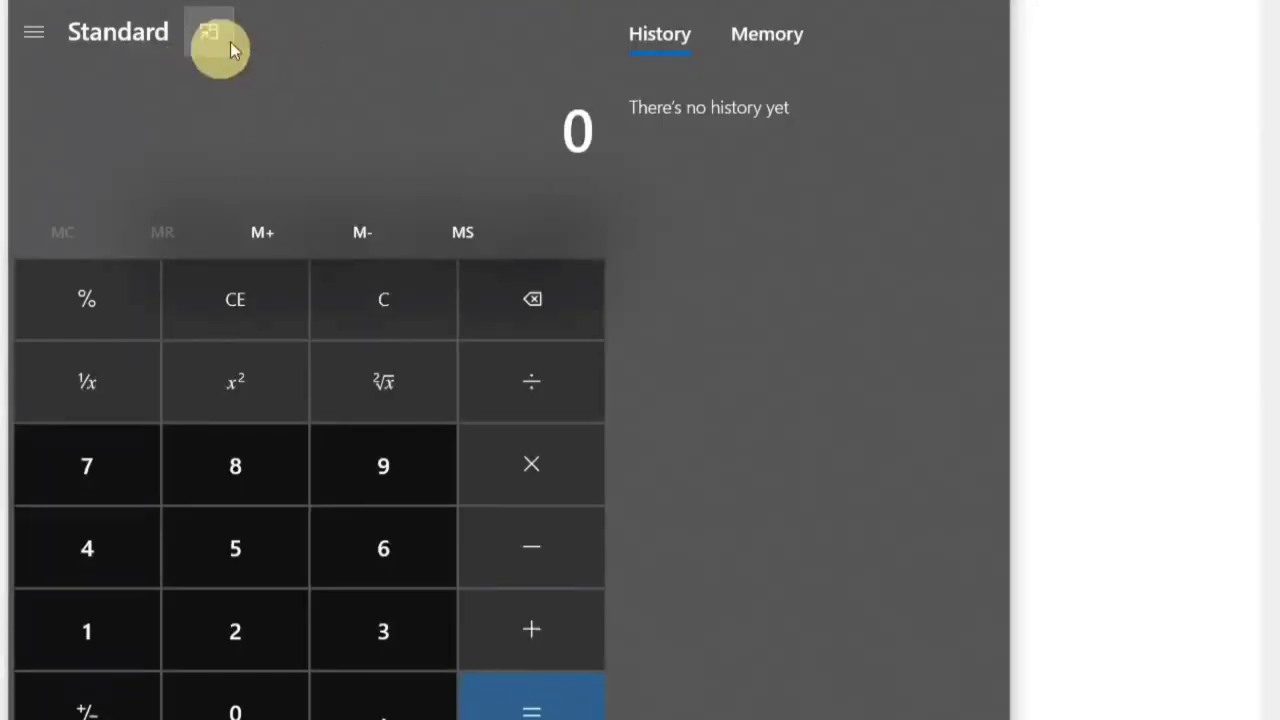
{"action": "left_click", "coordinate": [33, 40]}
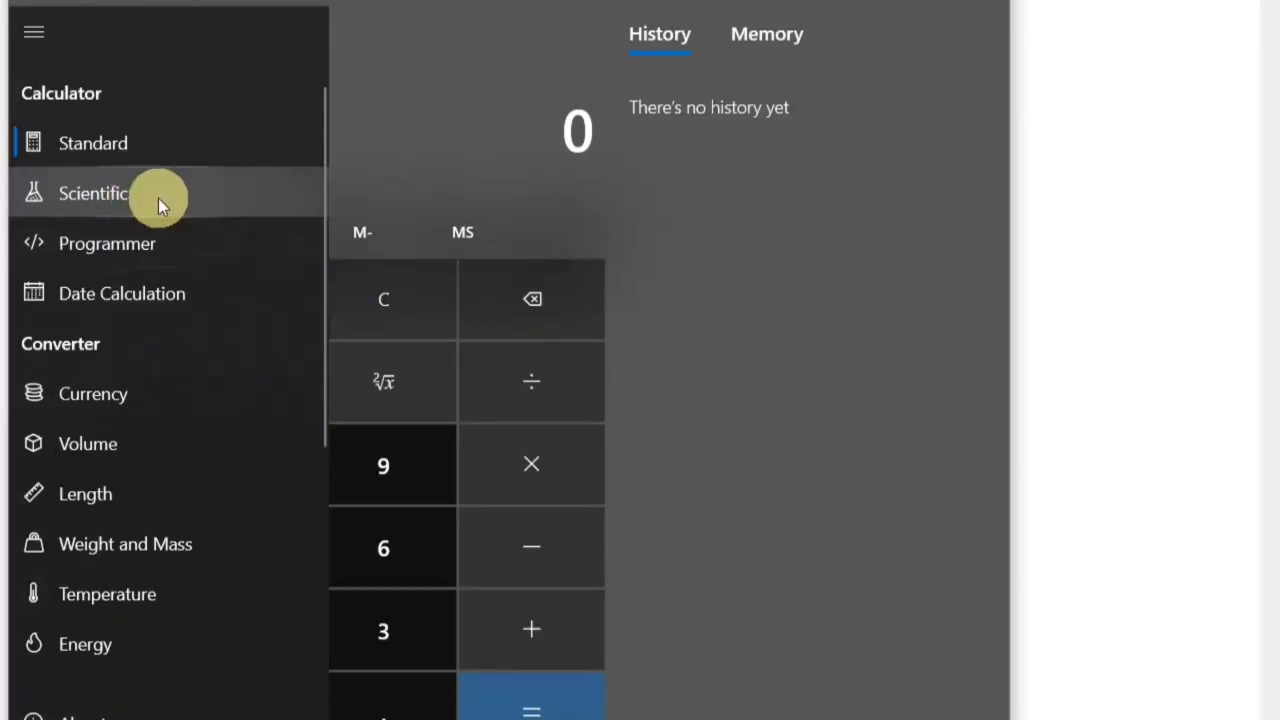
{"action": "scroll", "coordinate": [155, 254], "scroll_direction": "down", "scroll_amount": 2}
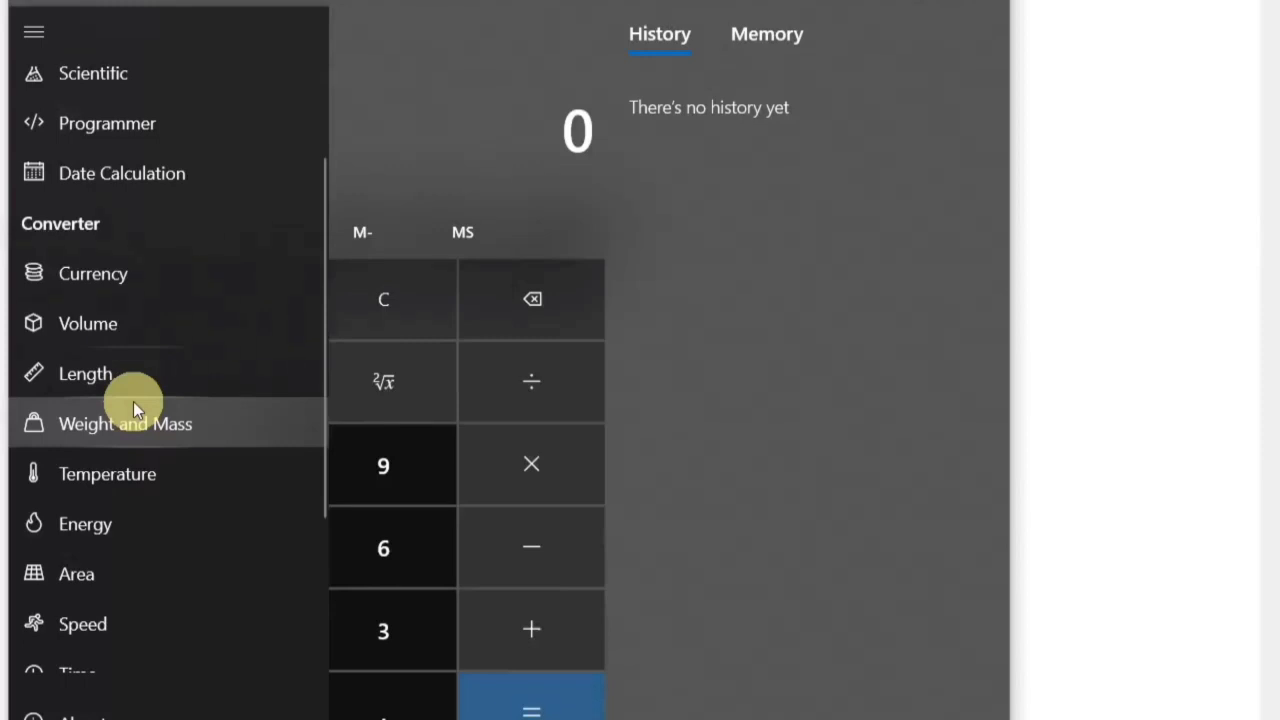
{"action": "scroll", "coordinate": [130, 430], "scroll_direction": "down", "scroll_amount": 1}
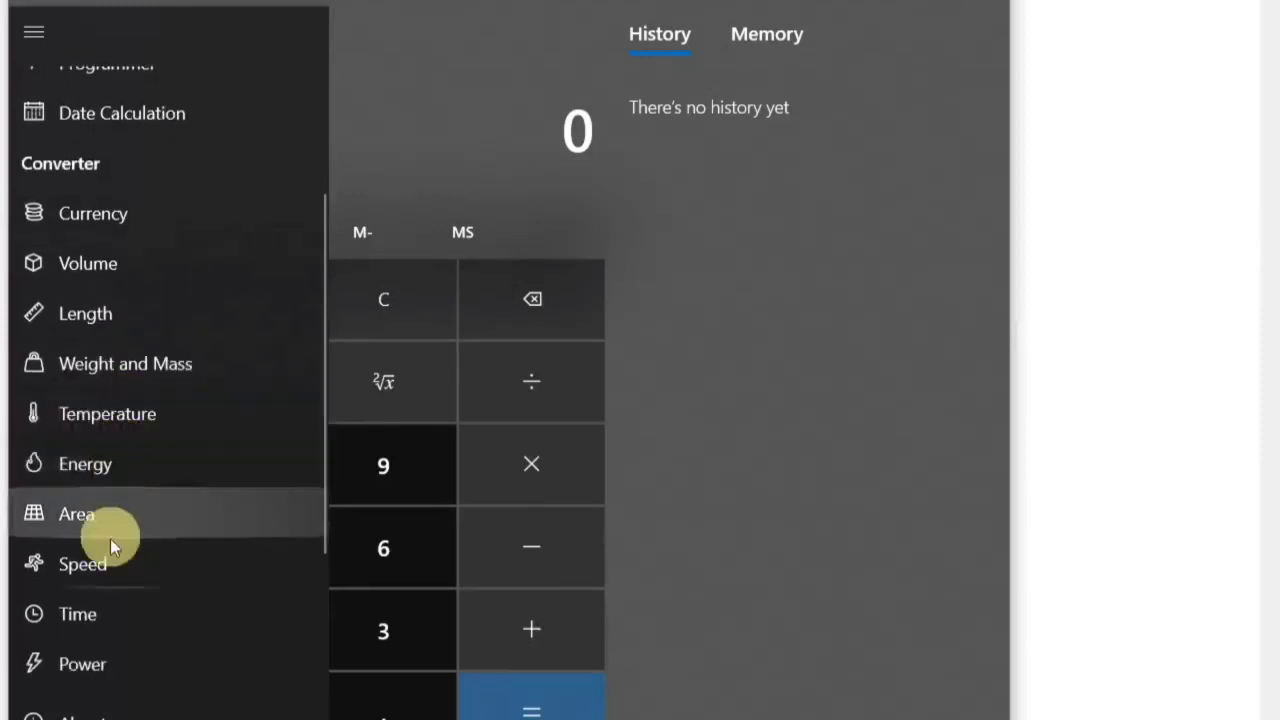
{"action": "left_click", "coordinate": [110, 572]}
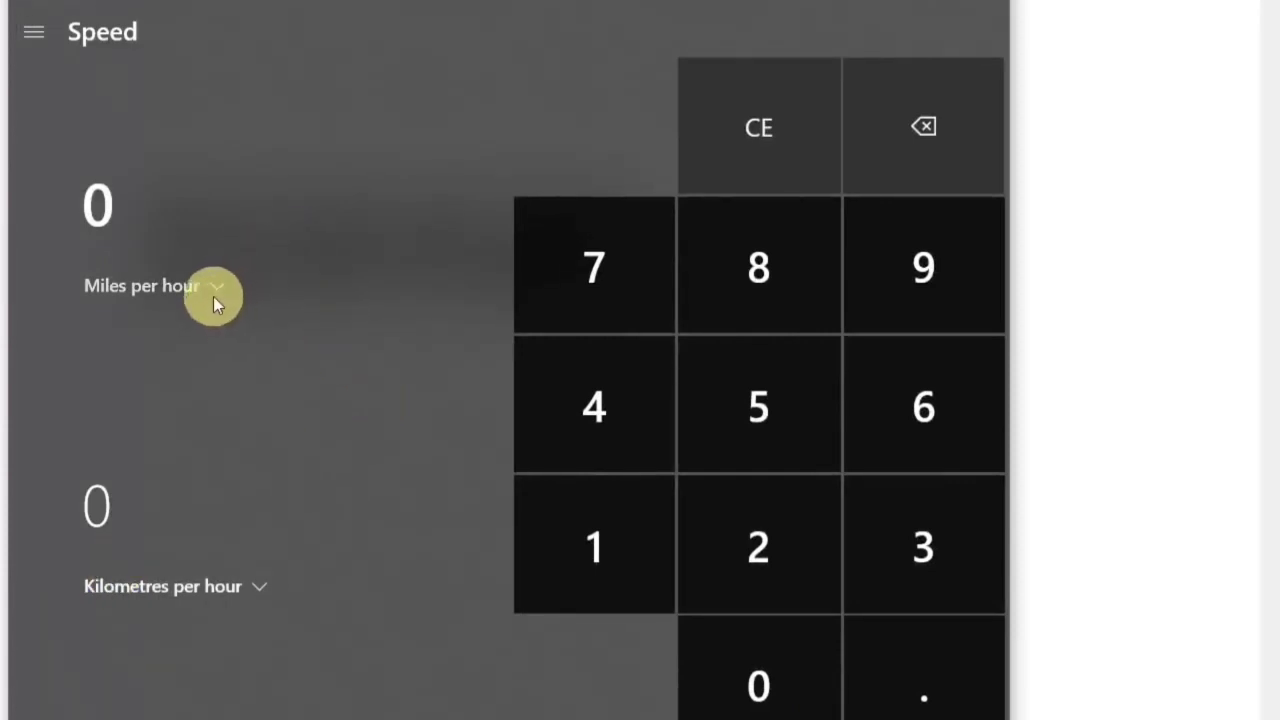
{"action": "left_click", "coordinate": [188, 287]}
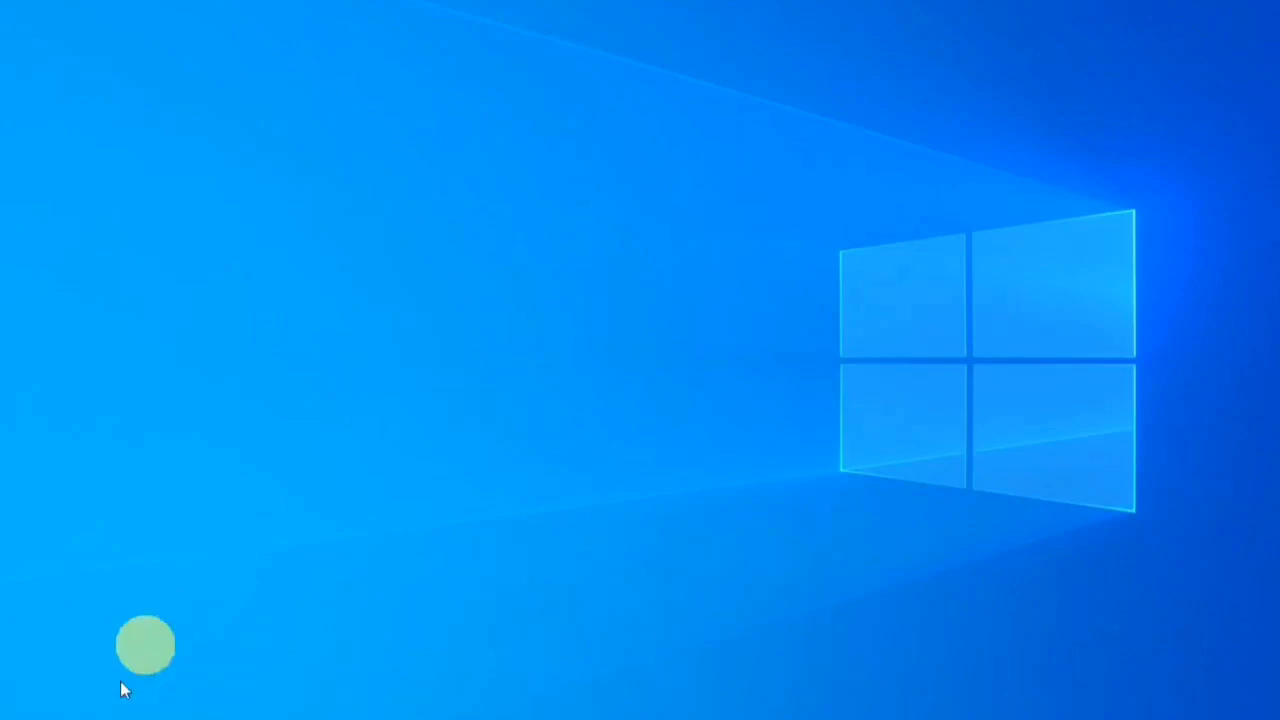
- Set the Windows colour mode to Dark under Settings > Personalization > Colors
{"action": "left_click", "coordinate": [24, 719]}
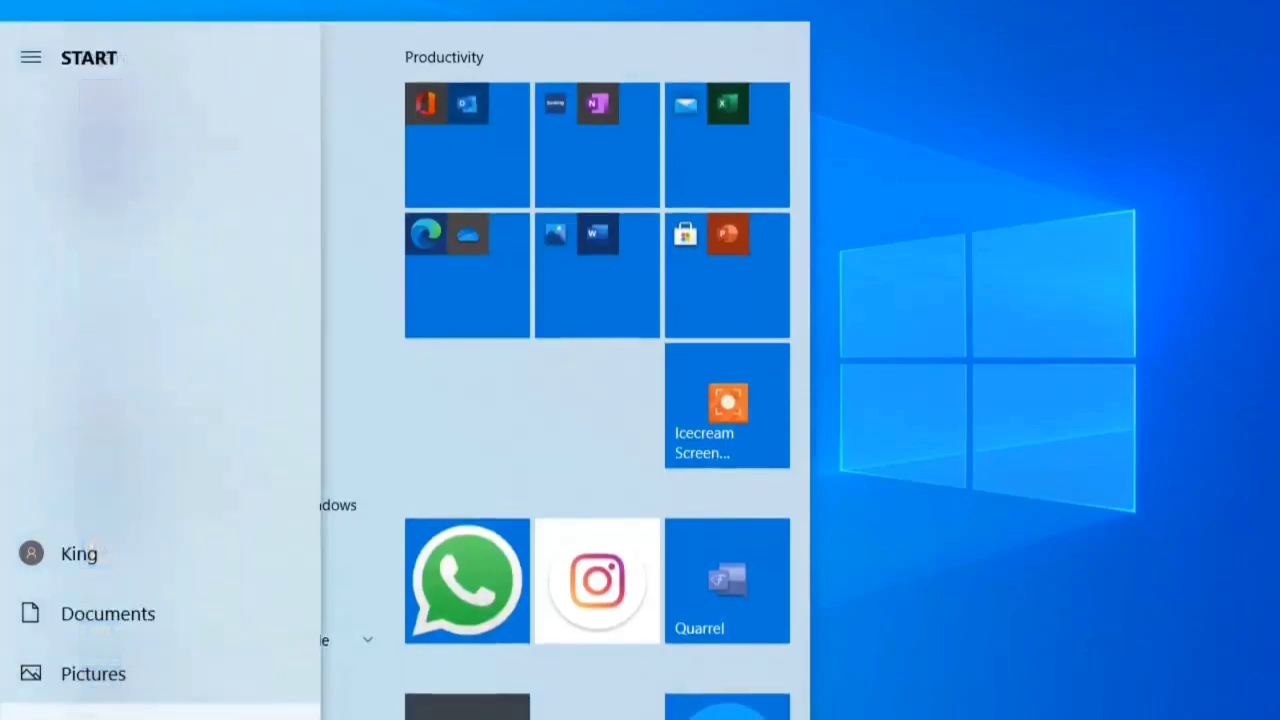
{"action": "left_click", "coordinate": [28, 708]}
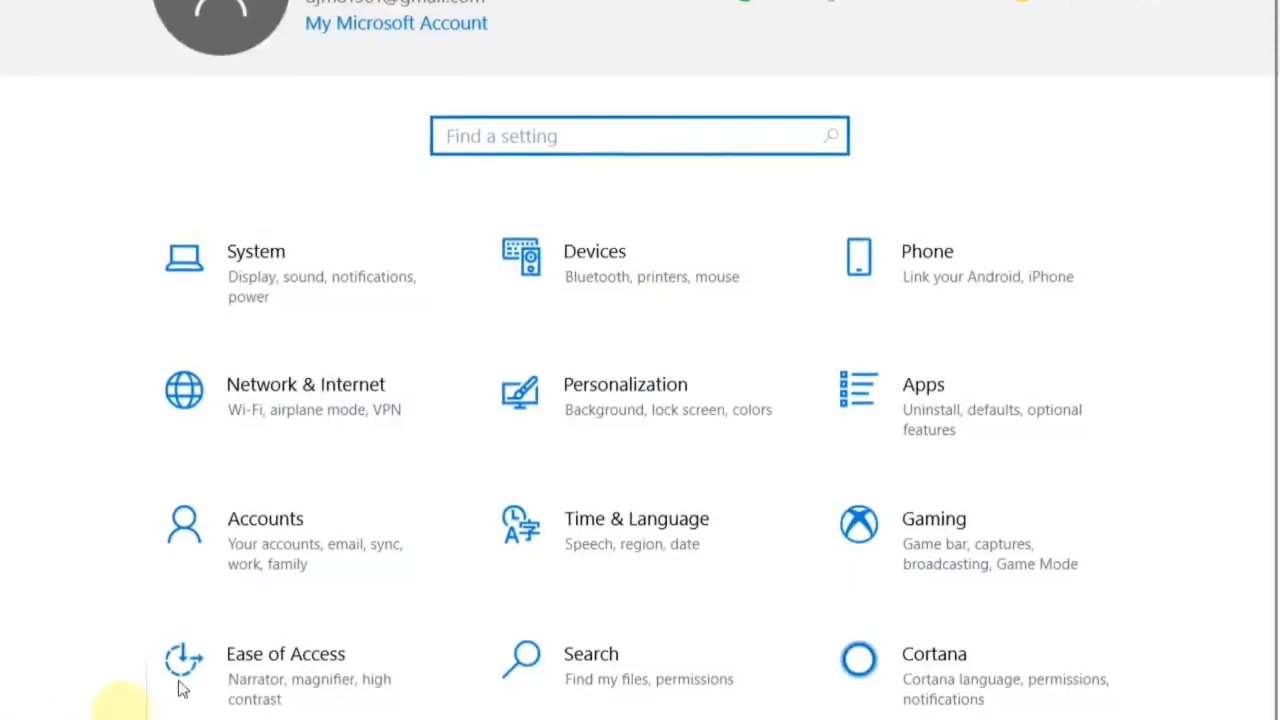
{"action": "left_click", "coordinate": [610, 392]}
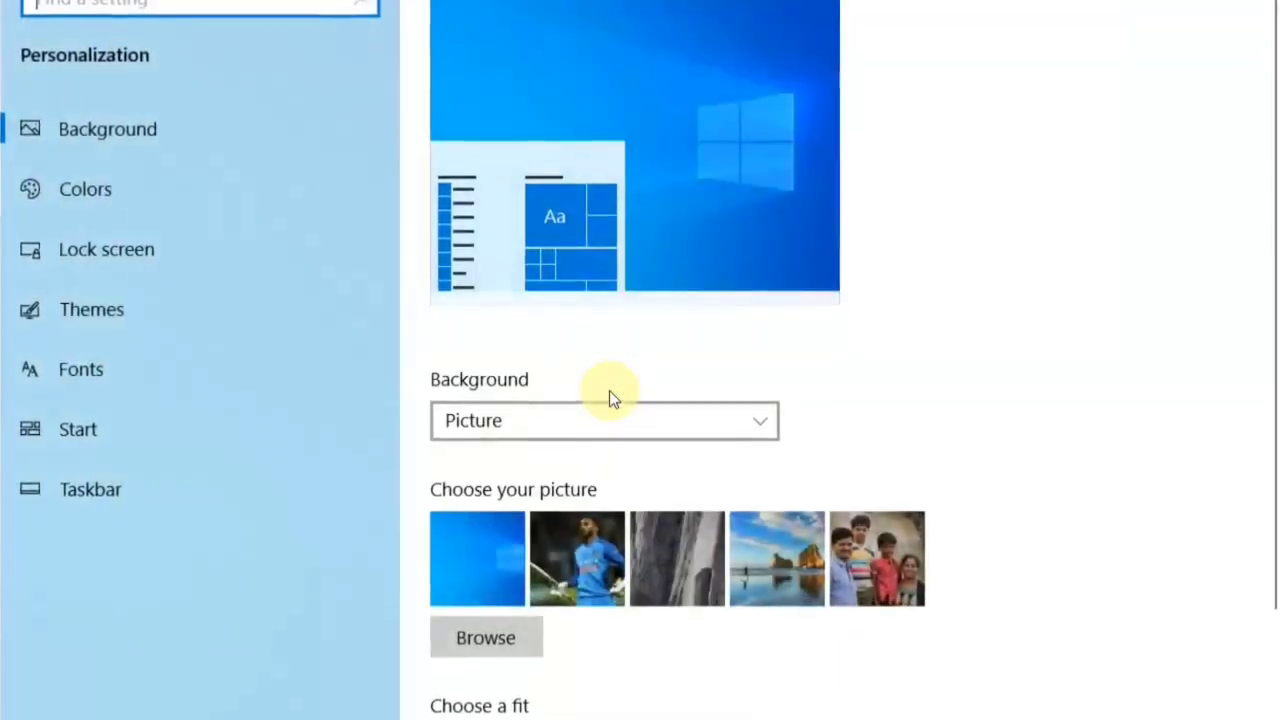
{"action": "left_click", "coordinate": [144, 193]}
{"action": "left_click", "coordinate": [714, 423]}
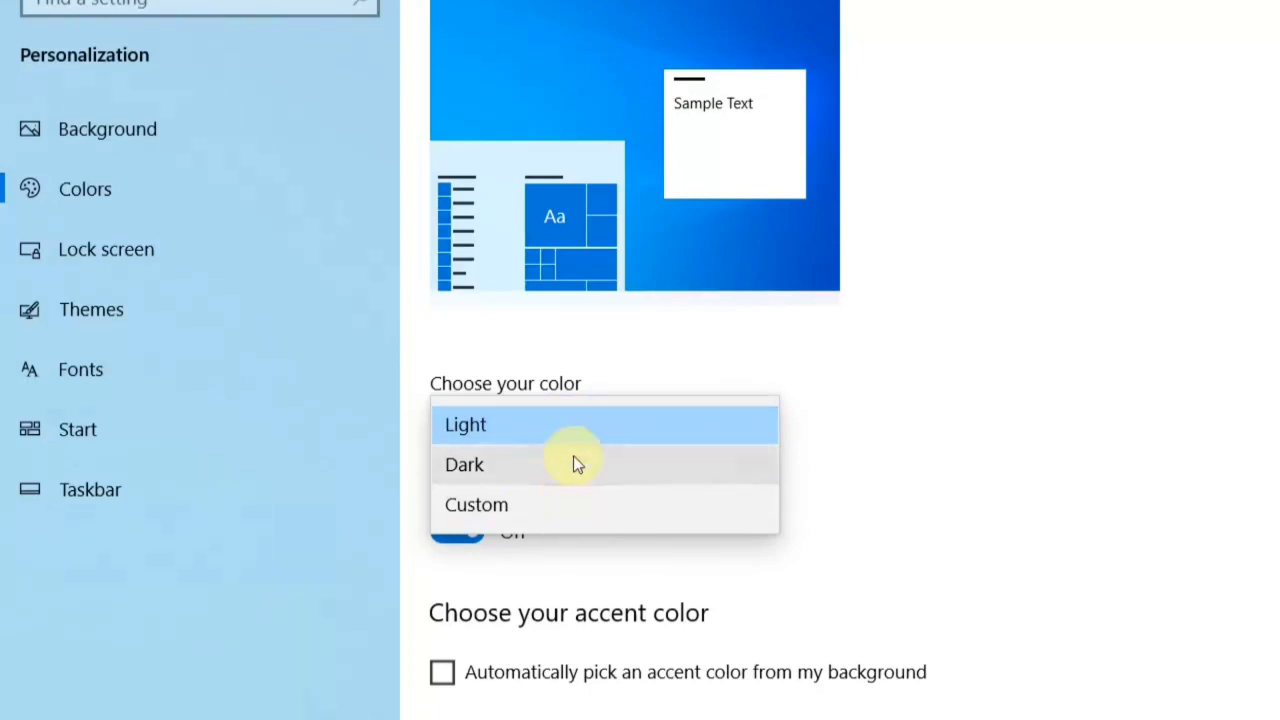
{"action": "left_click", "coordinate": [573, 457]}
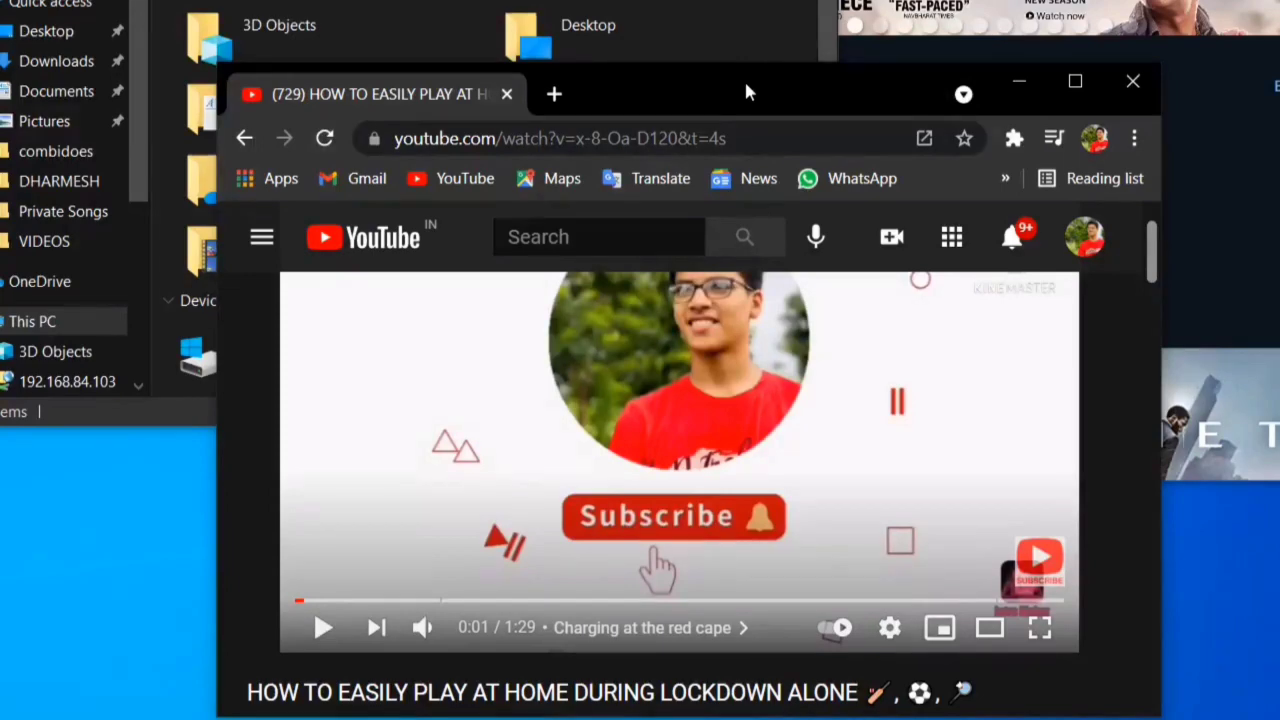
- Drag the dark-themed Chrome window slightly to the right
{"action": "mouse_move", "coordinate": [745, 88]}
{"action": "left_mouse_down"}
{"action": "mouse_move", "coordinate": [762, 93]}
{"action": "mouse_move", "coordinate": [727, 101]}
{"action": "mouse_move", "coordinate": [759, 107]}
{"action": "mouse_move", "coordinate": [956, 55]}
{"action": "mouse_move", "coordinate": [709, 120]}
{"action": "left_mouse_up"}
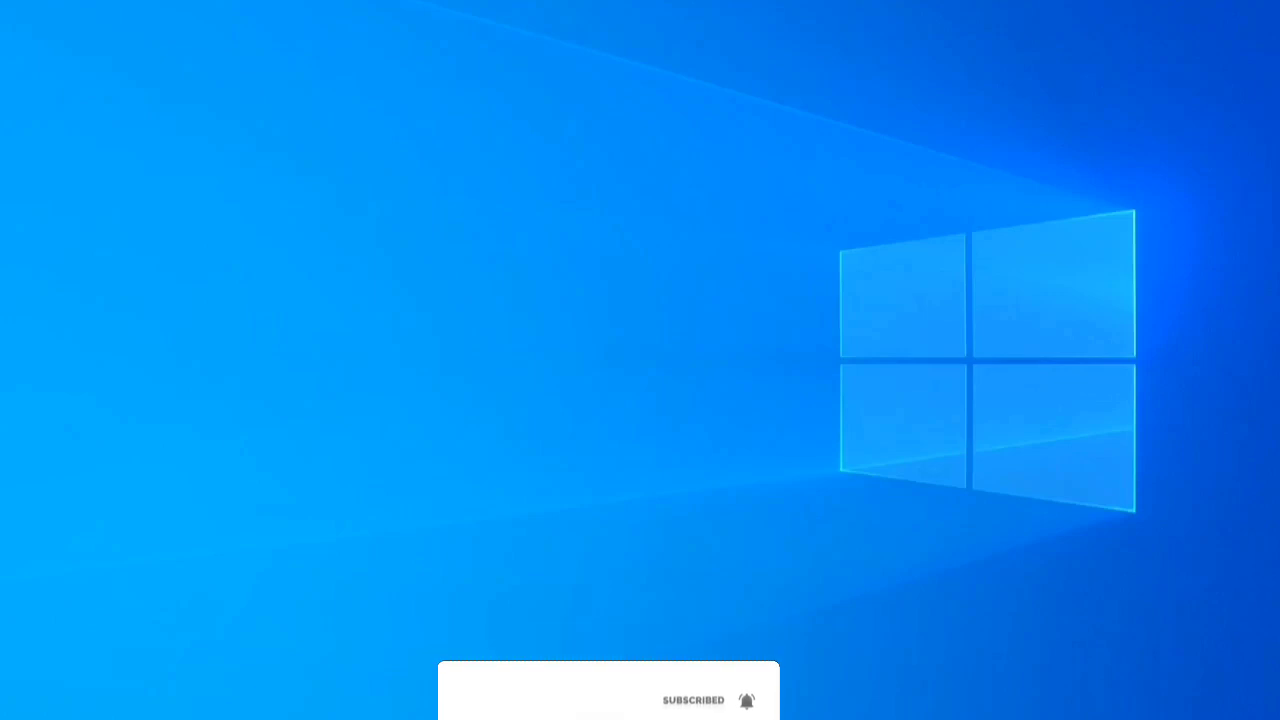
{"action": "left_click", "coordinate": [895, 680]}
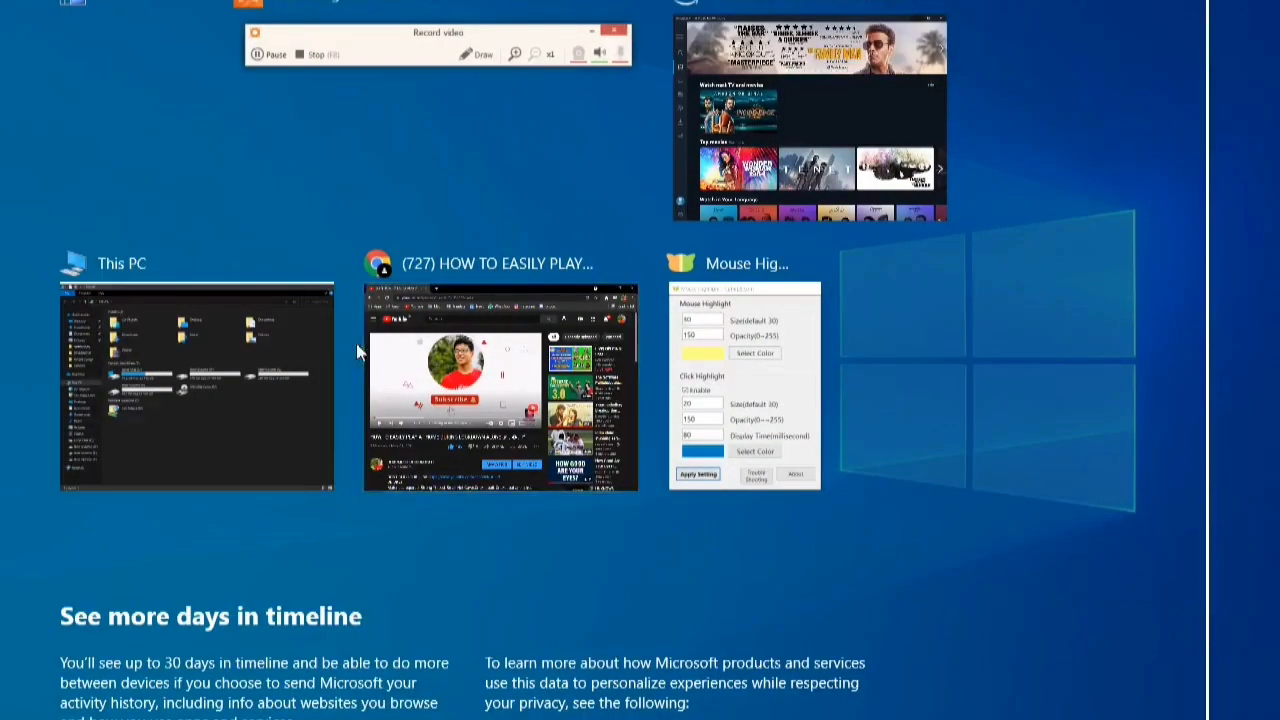
{"action": "scroll", "coordinate": [357, 345], "scroll_direction": "down", "scroll_amount": 3}
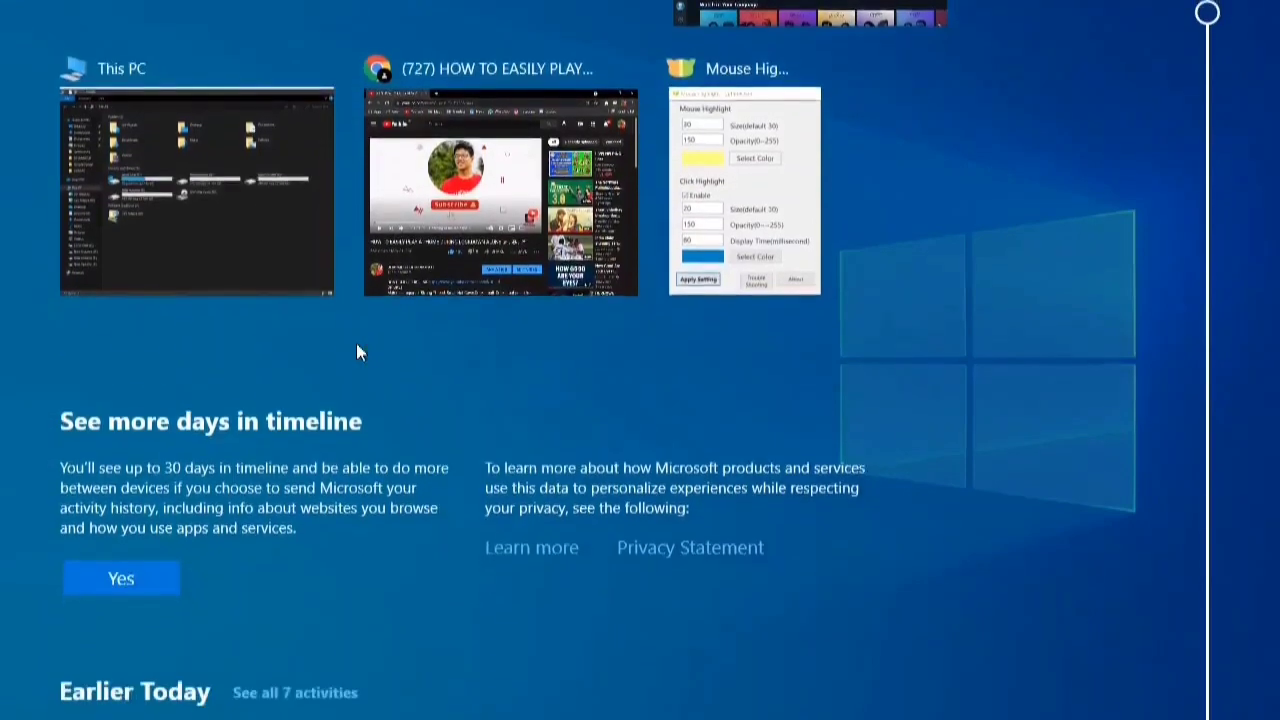
{"action": "scroll", "coordinate": [353, 342], "scroll_direction": "up", "scroll_amount": 2}
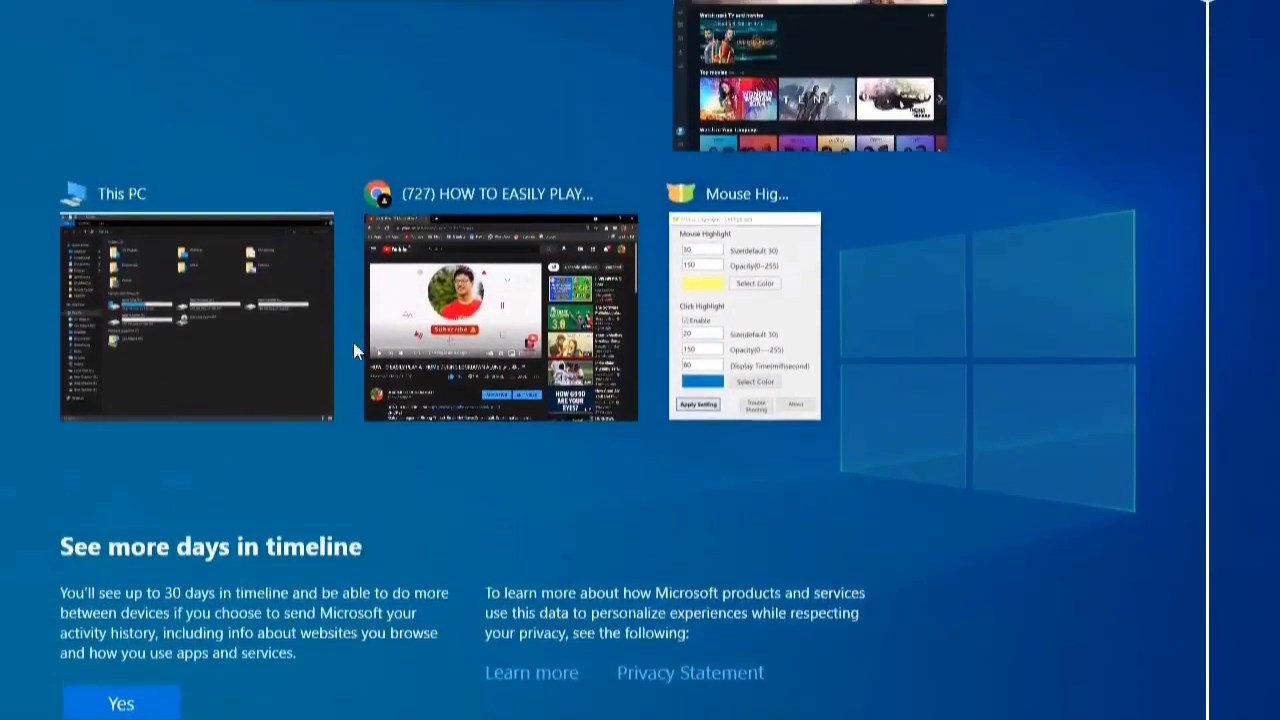
{"action": "scroll", "coordinate": [353, 342], "scroll_direction": "up", "scroll_amount": 1}
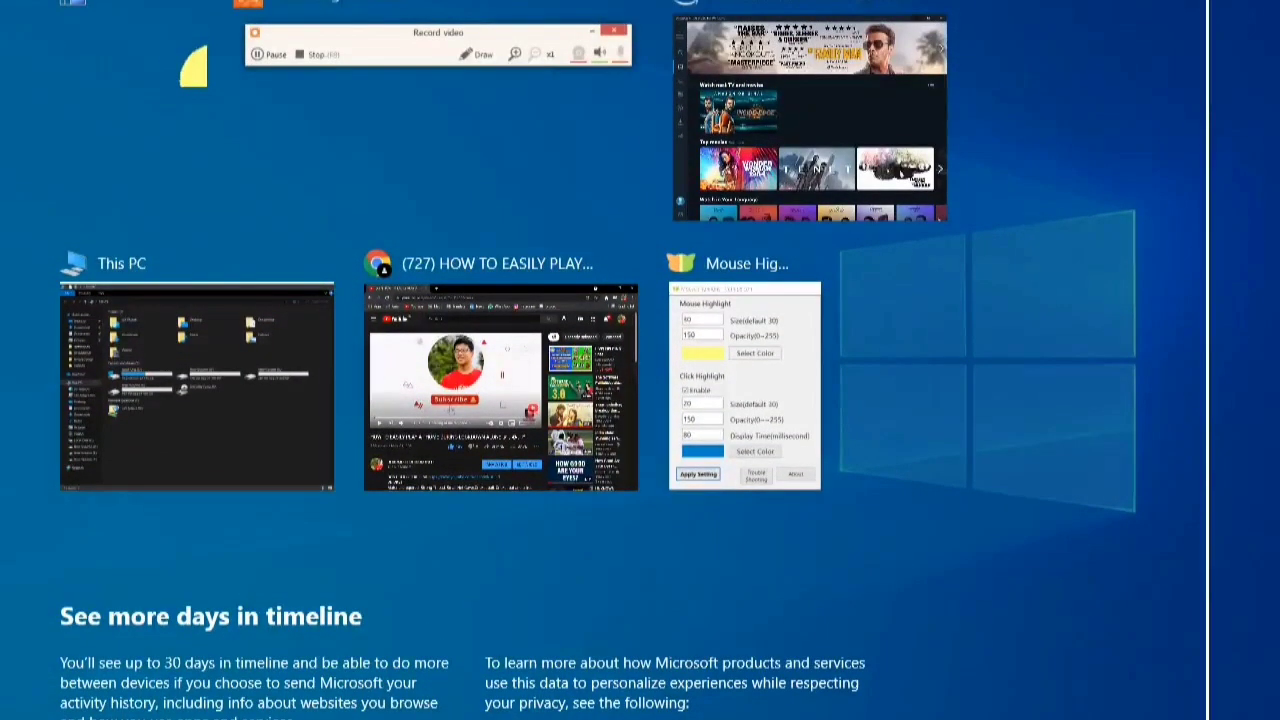
{"action": "mouse_move", "coordinate": [140, 60]}
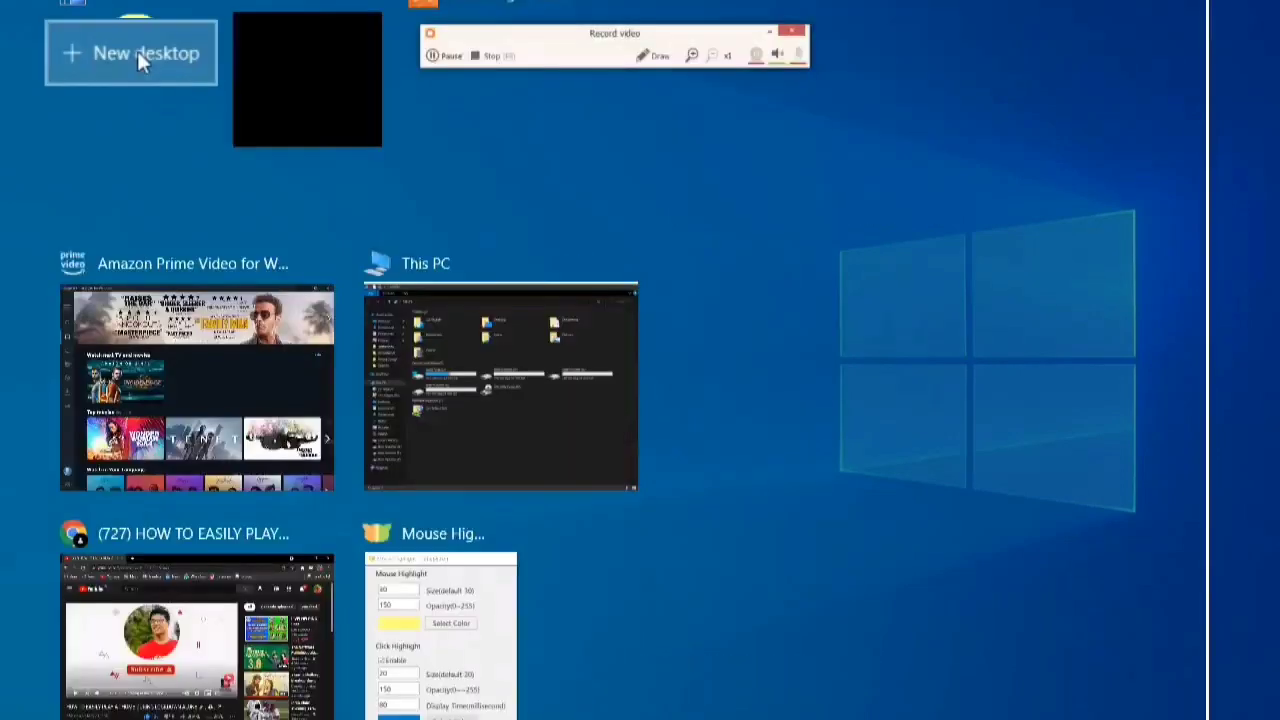
{"action": "scroll", "coordinate": [137, 51], "scroll_direction": "down", "scroll_amount": 5}
{"action": "left_click", "coordinate": [137, 51]}
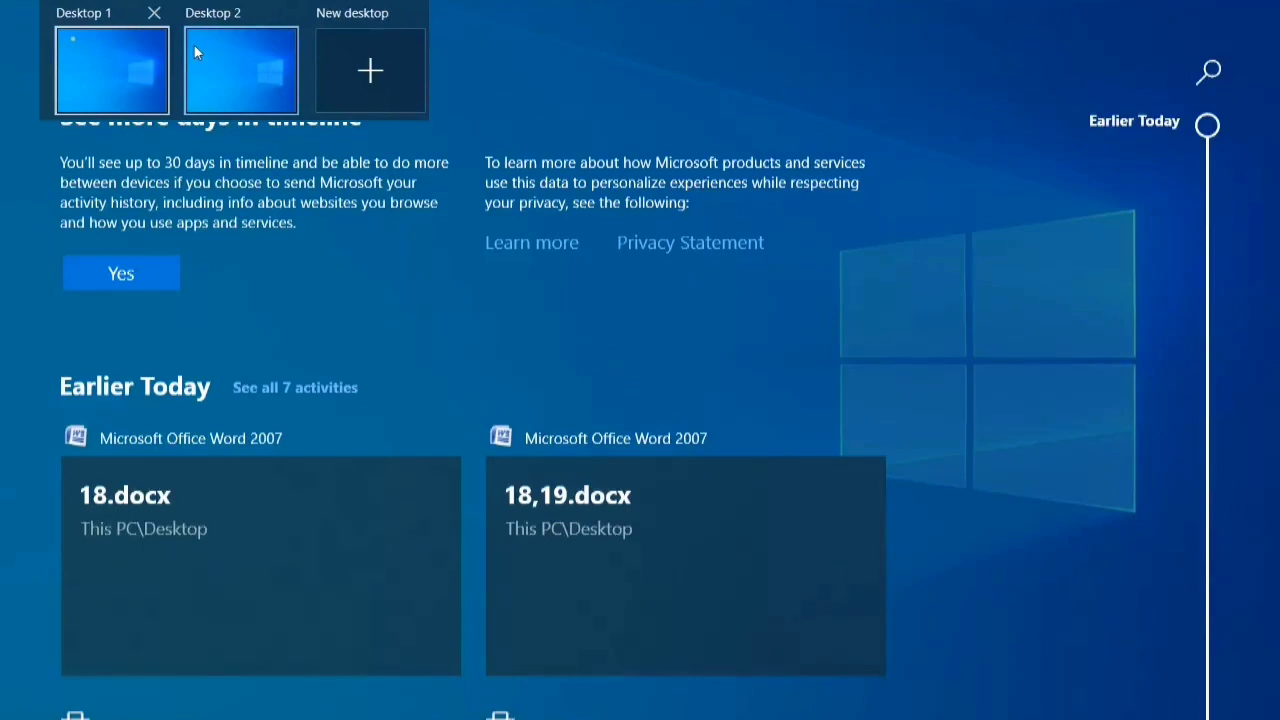
{"action": "left_click", "coordinate": [194, 45]}
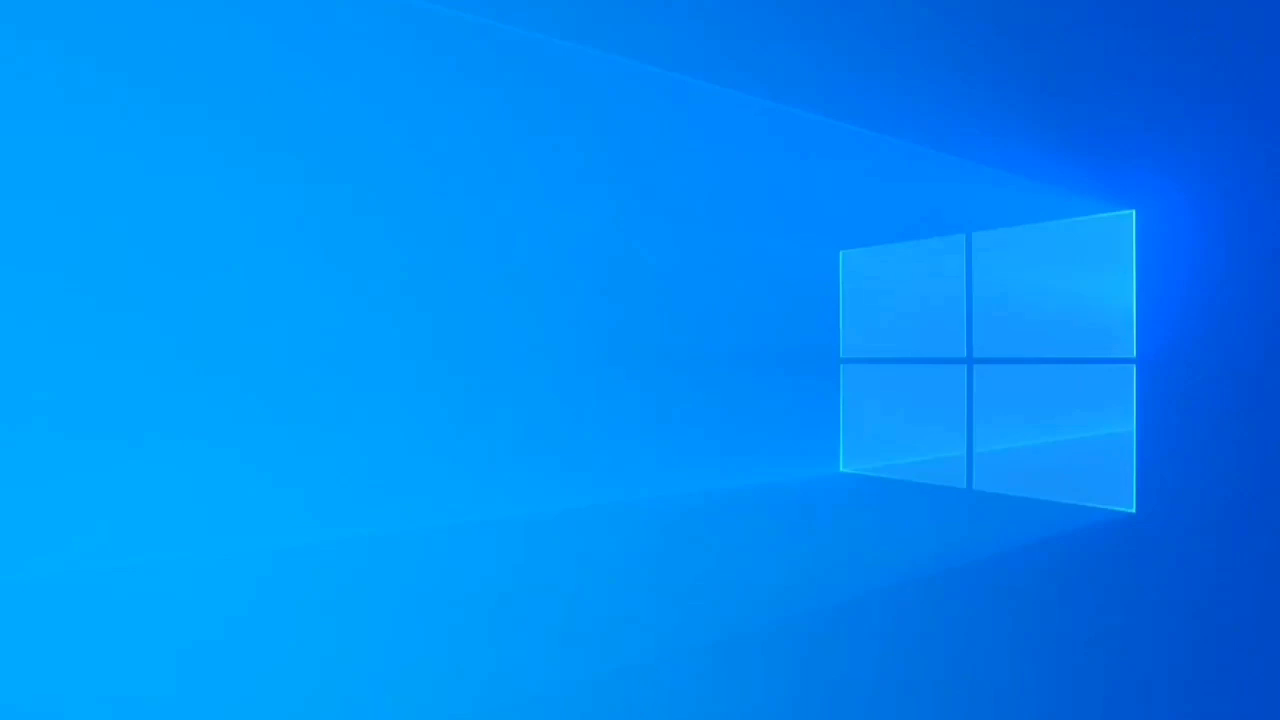
{"action": "key", "text": "super+Tab"}
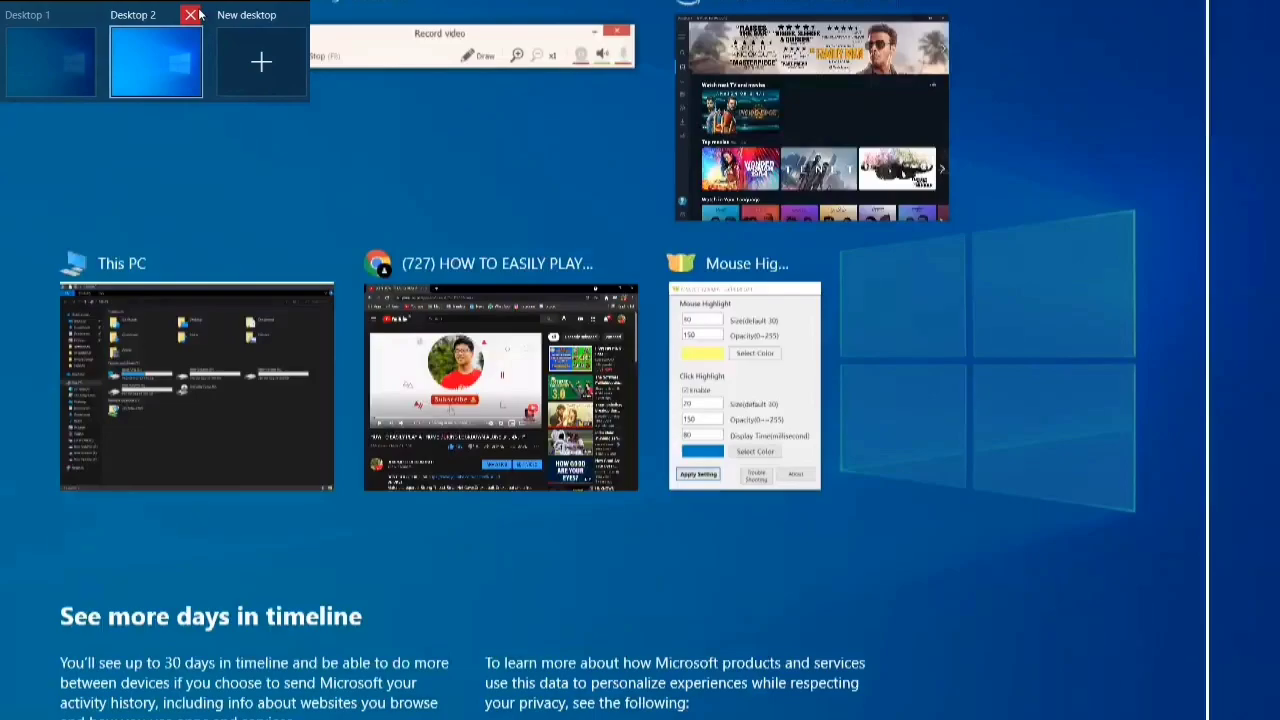
{"action": "left_click", "coordinate": [190, 14]}
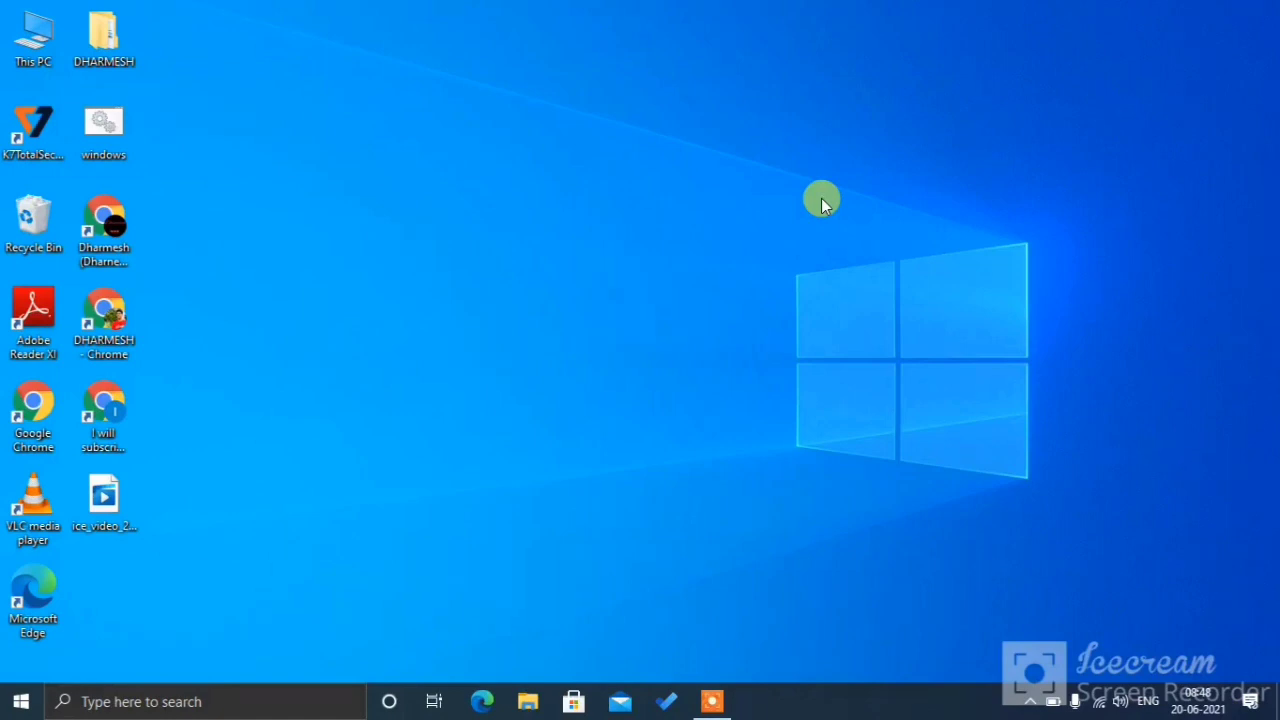
{"action": "right_click", "coordinate": [821, 198]}
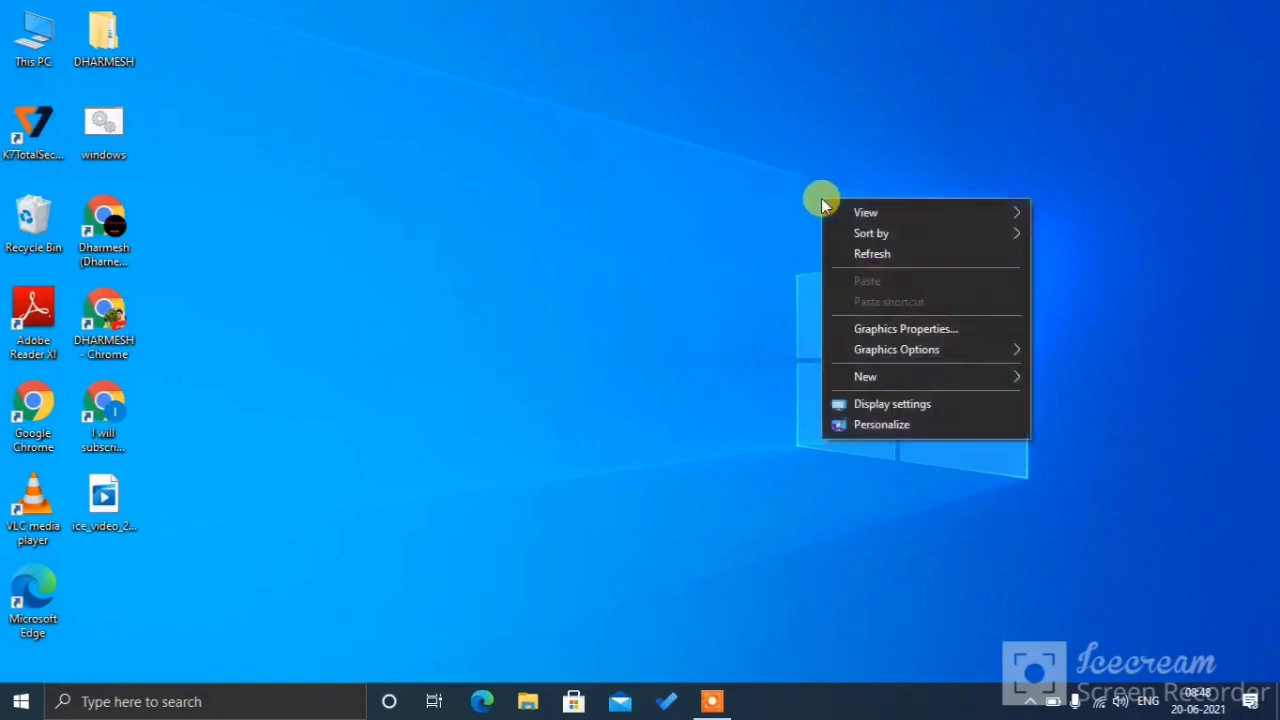
{"action": "mouse_move", "coordinate": [845, 215]}
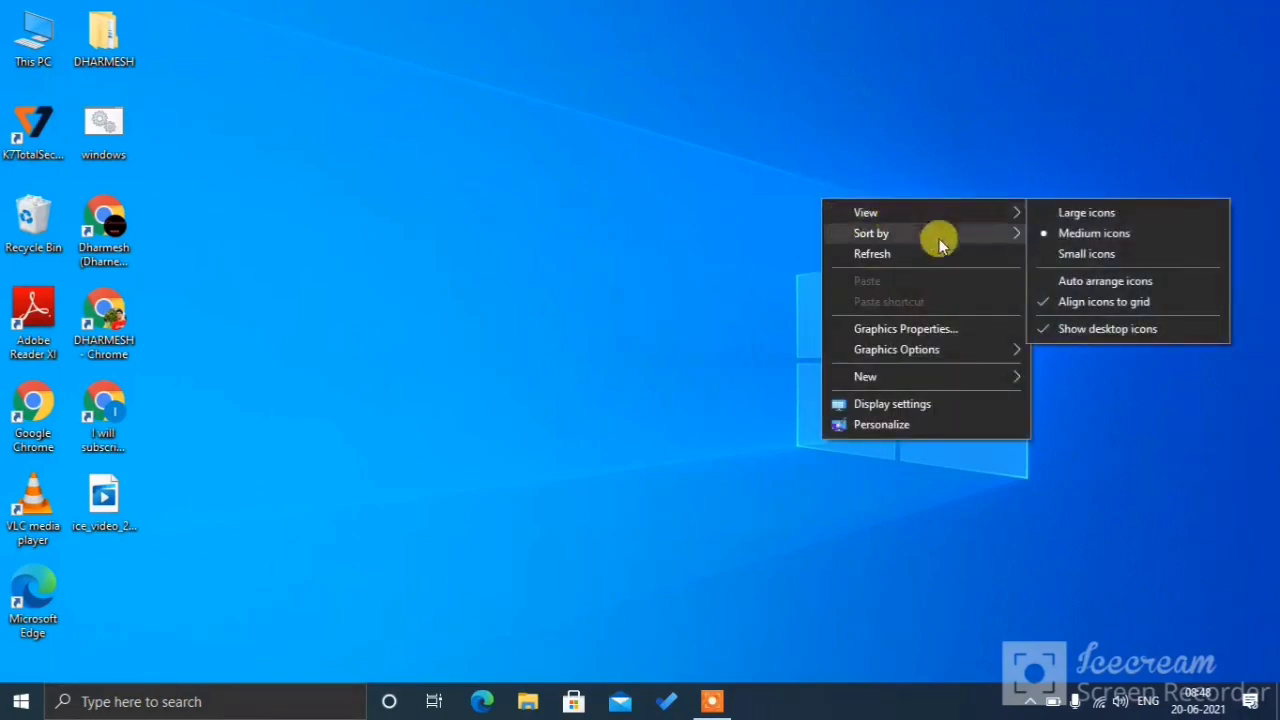
{"action": "mouse_move", "coordinate": [980, 218]}
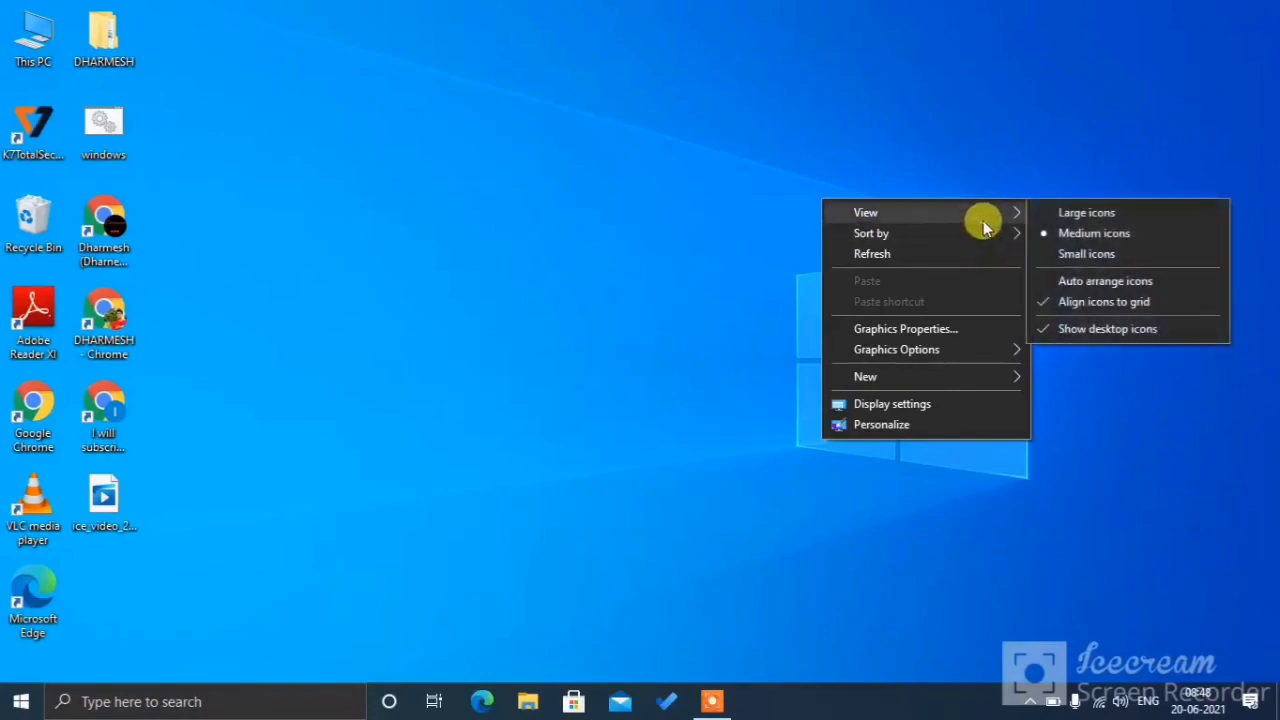
{"action": "left_click", "coordinate": [1104, 330]}
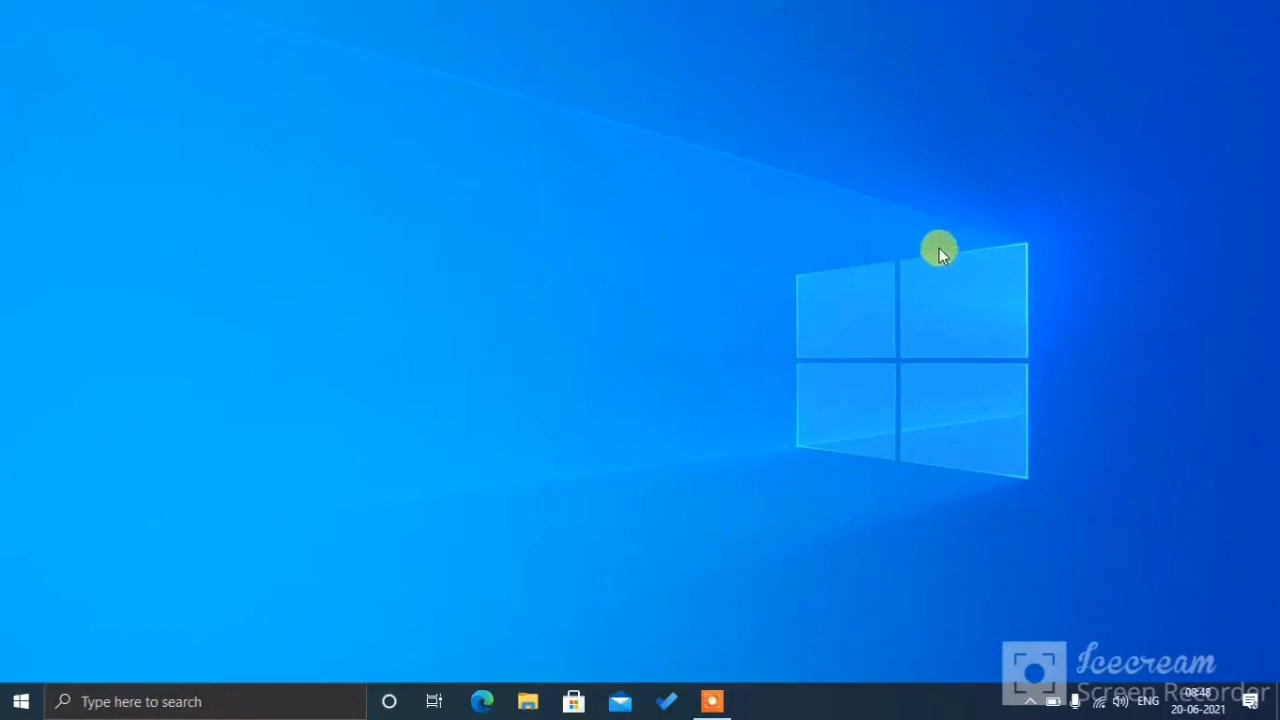
{"action": "right_click", "coordinate": [904, 245]}
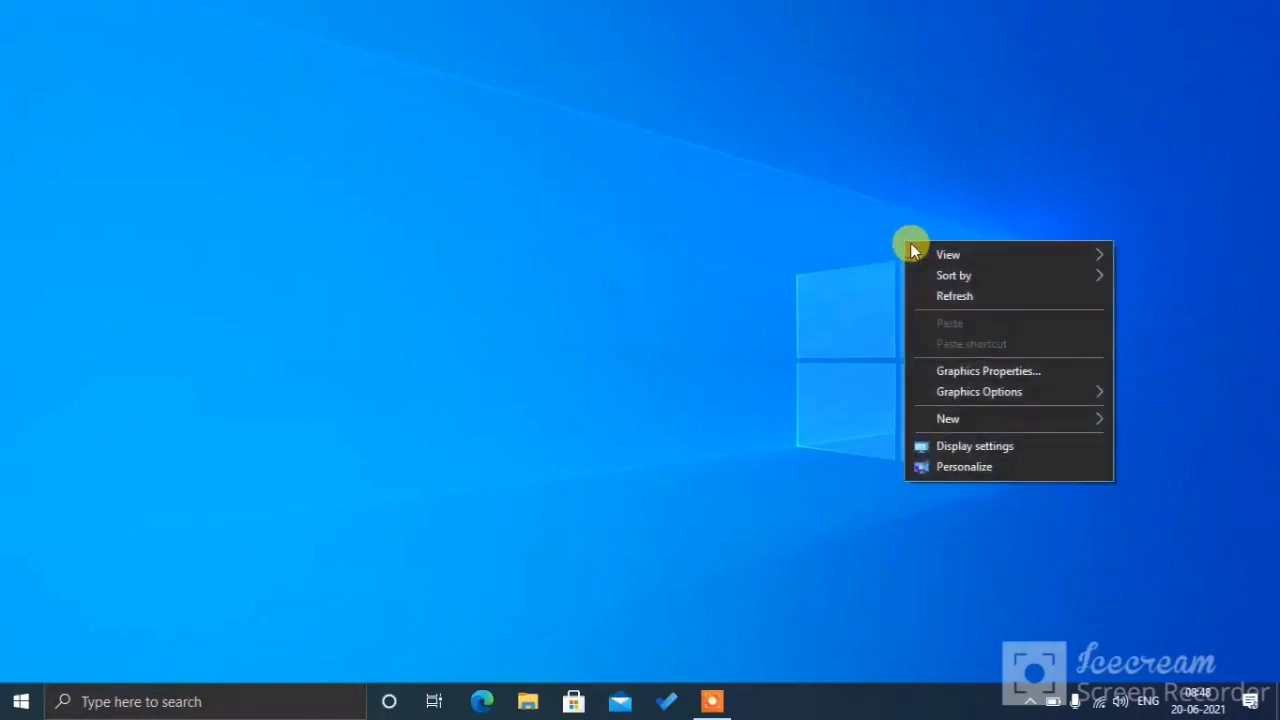
{"action": "mouse_move", "coordinate": [914, 252]}
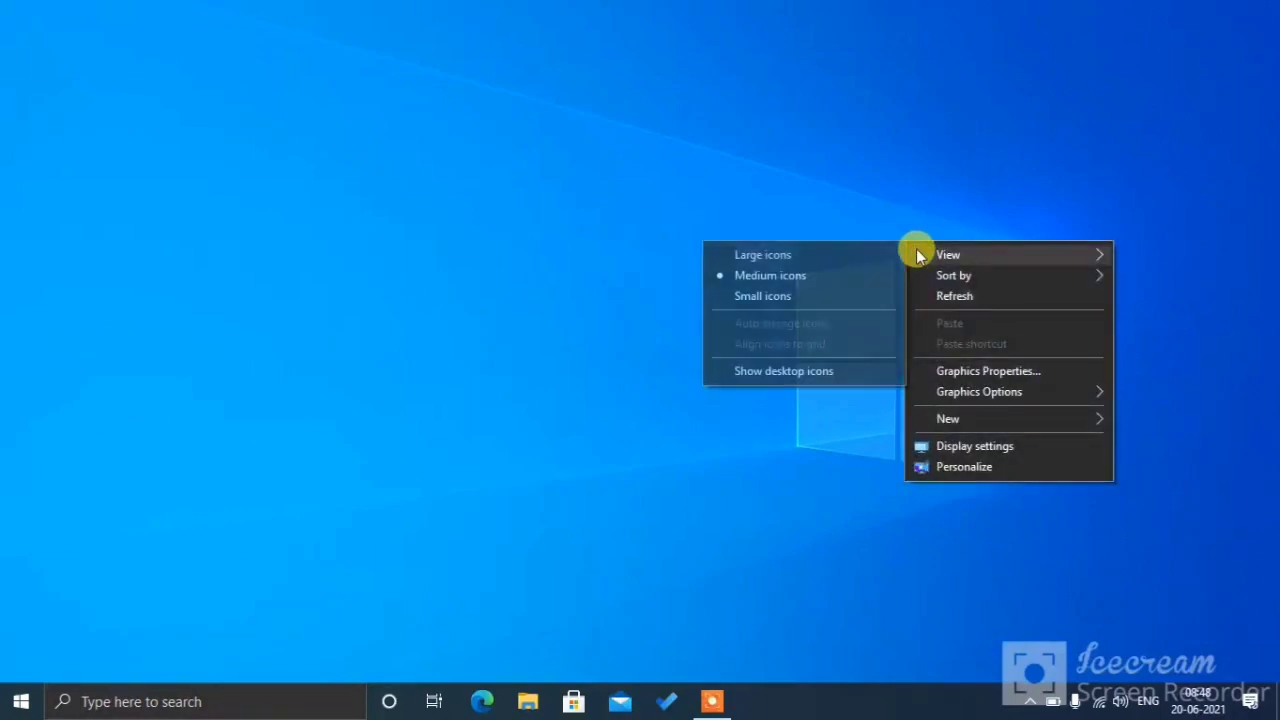
{"action": "left_click", "coordinate": [846, 374]}
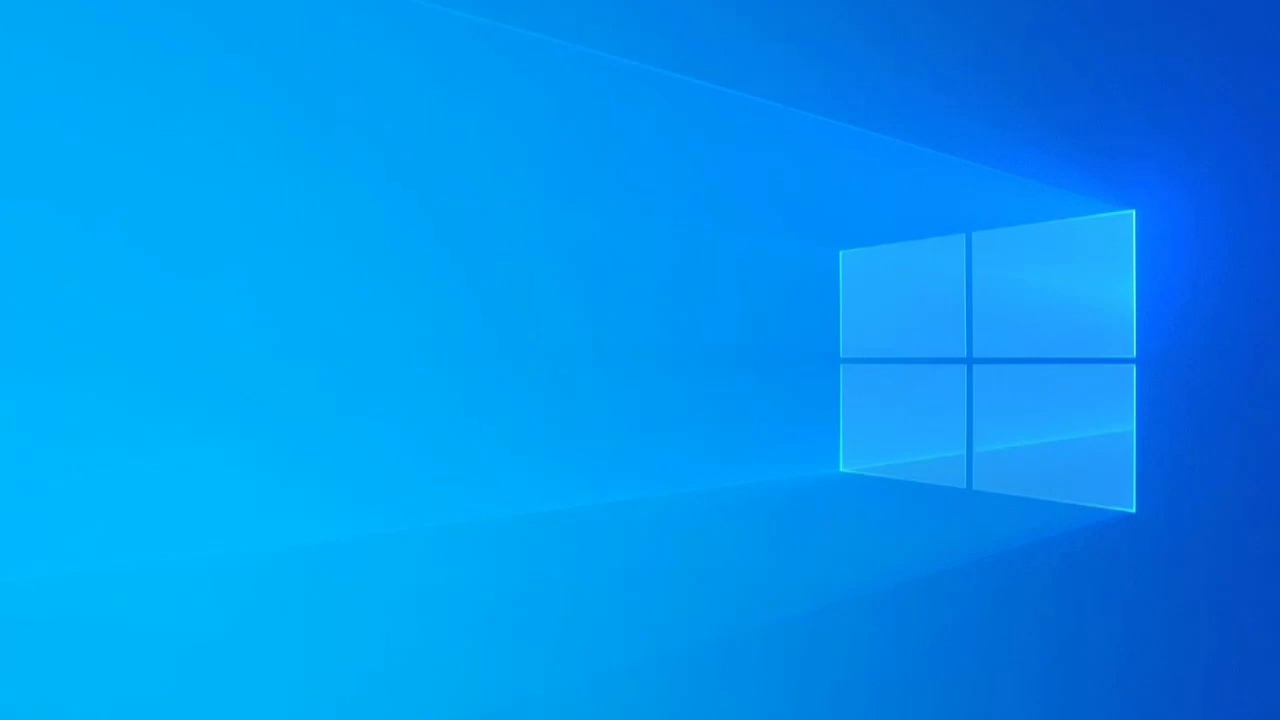
- Open Microsoft Store and search it for 'mouse highlighter'
{"action": "key", "text": "super"}
{"action": "type", "text": "mic"}
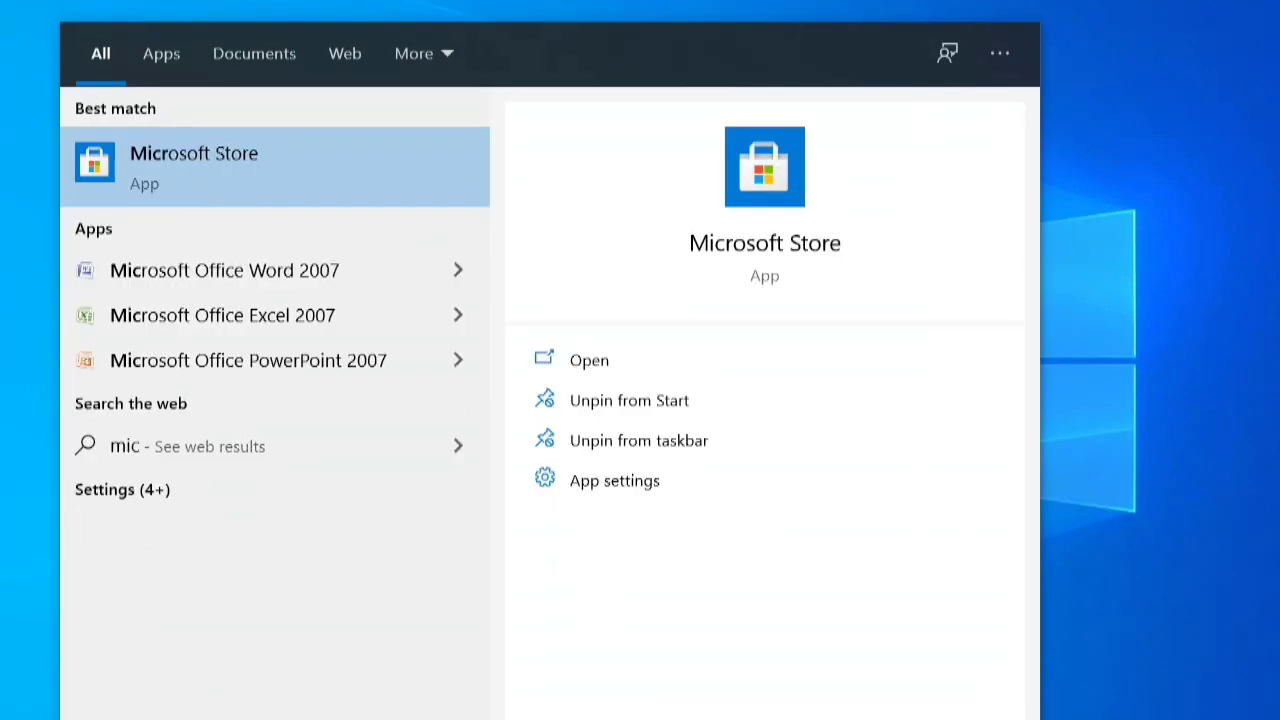
{"action": "type", "text": "rosoft st"}
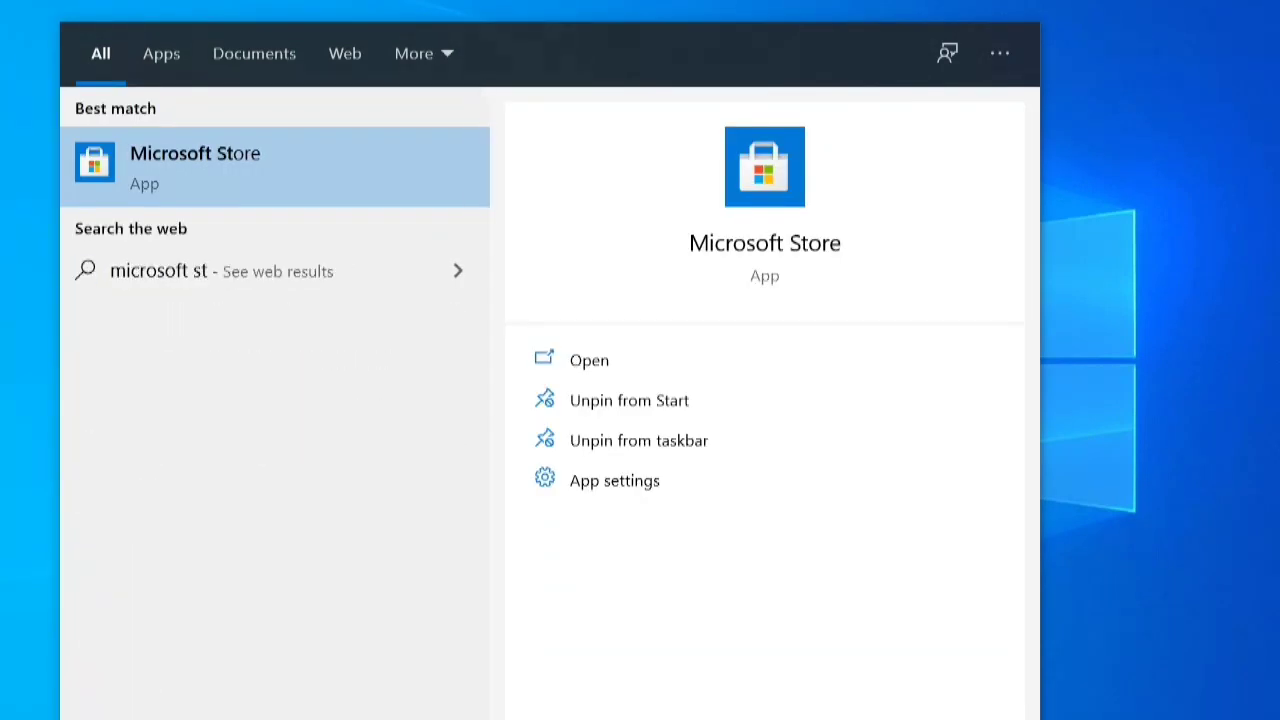
{"action": "type", "text": "o"}
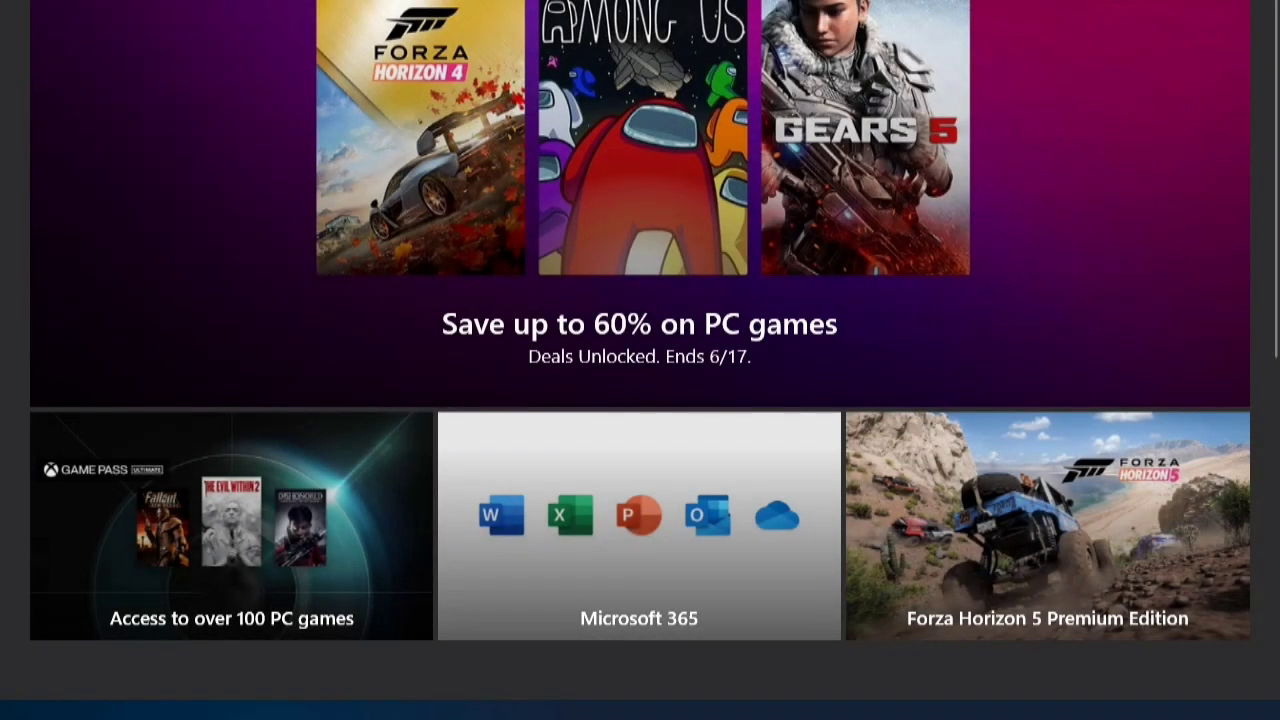
{"action": "left_click", "coordinate": [1088, 36]}
{"action": "type", "text": "mouse highlighter"}
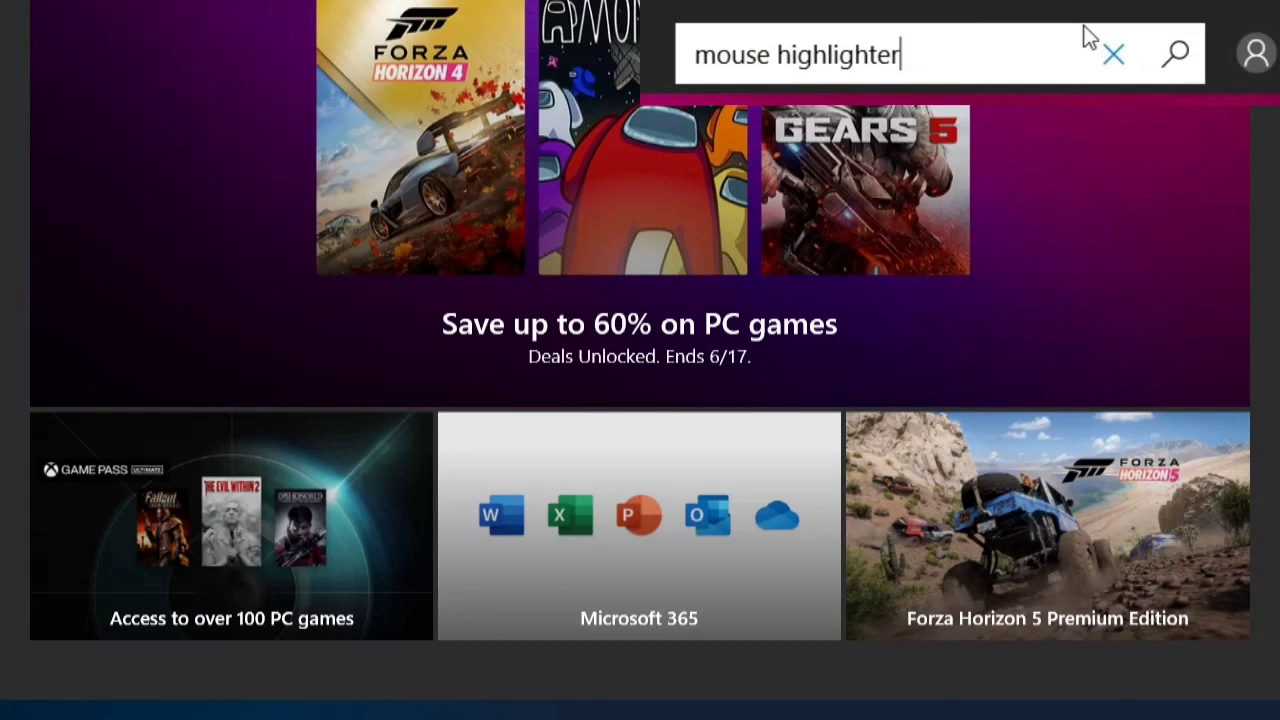
{"action": "key", "text": "Return"}
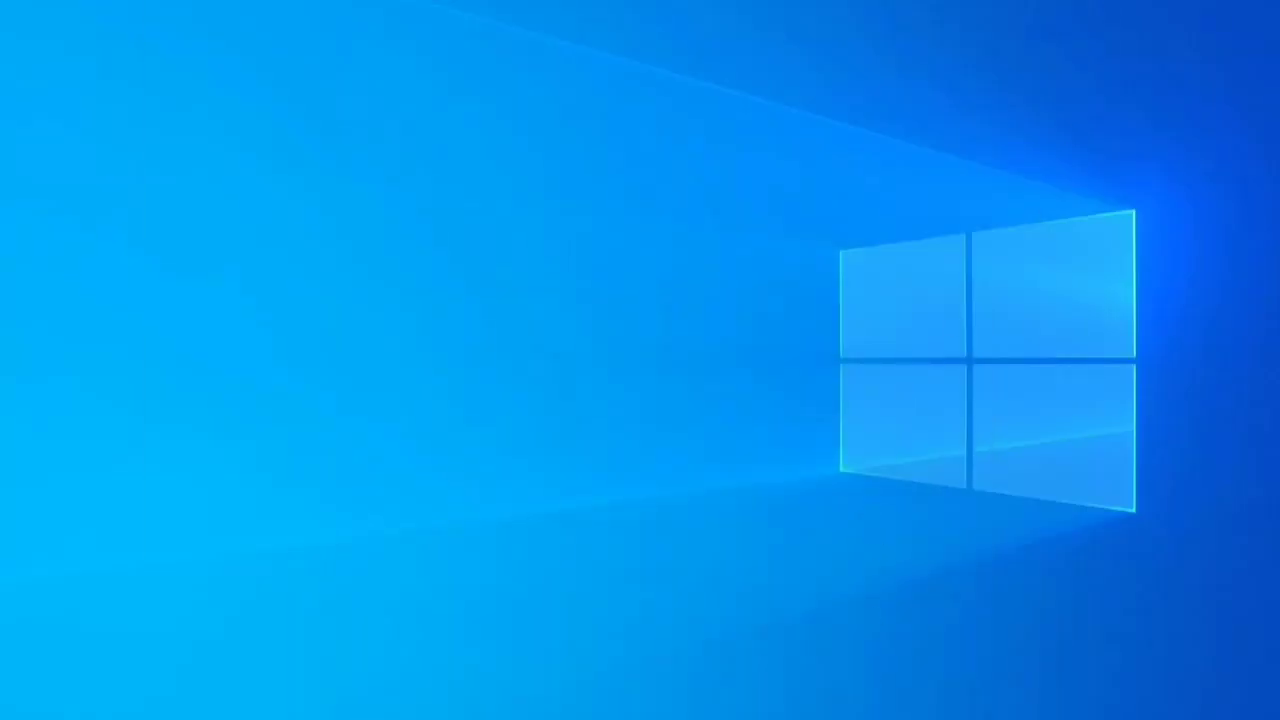
- Center the Mouse Highlight window and apply a trial highlight Size of 120
{"action": "left_click_drag", "start_coordinate": [371, 9], "coordinate": [669, 88]}
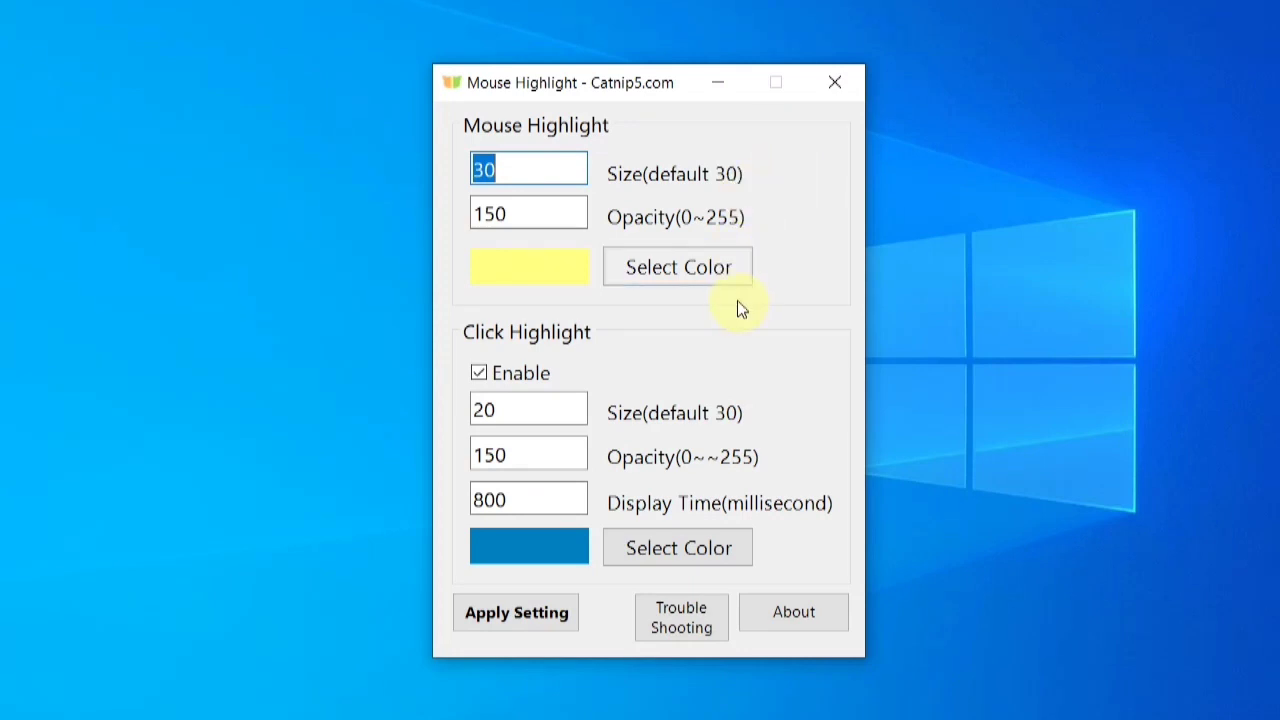
{"action": "left_click", "coordinate": [553, 170]}
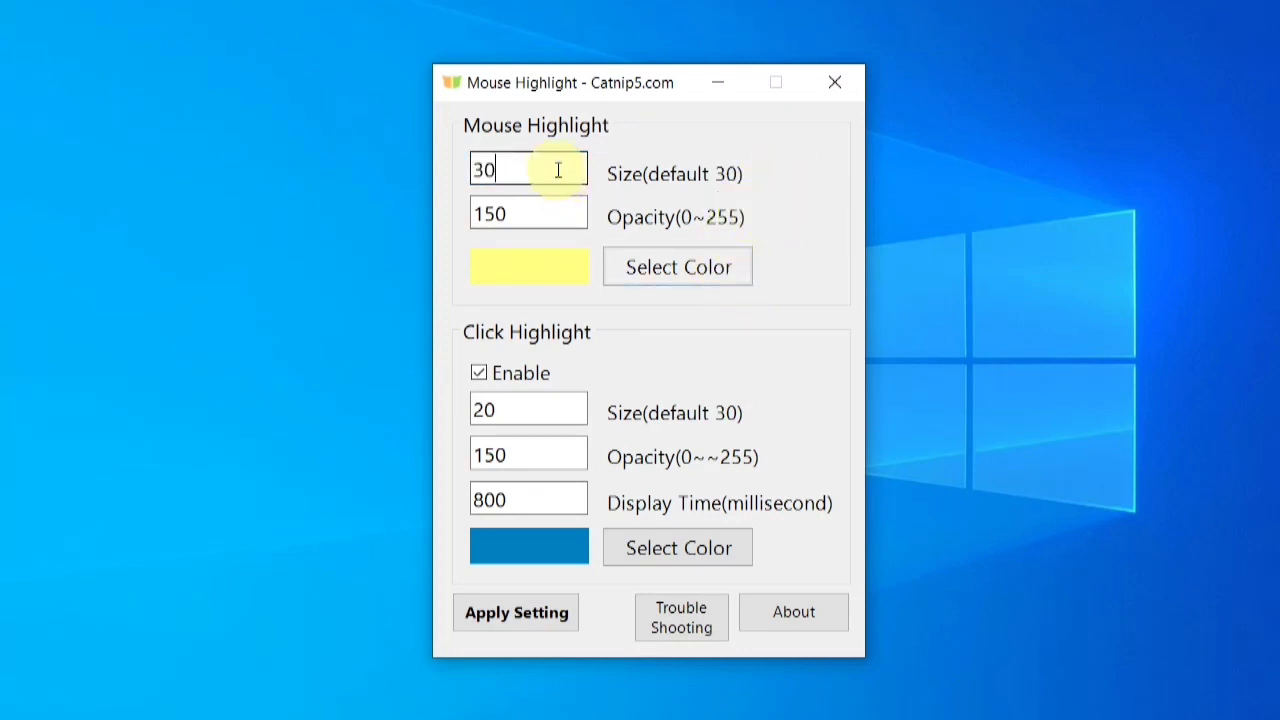
{"action": "key", "text": "BackSpace"}
{"action": "key", "text": "BackSpace"}
{"action": "type", "text": "100"}
{"action": "key", "text": "BackSpace"}
{"action": "key", "text": "BackSpace"}
{"action": "type", "text": "20"}
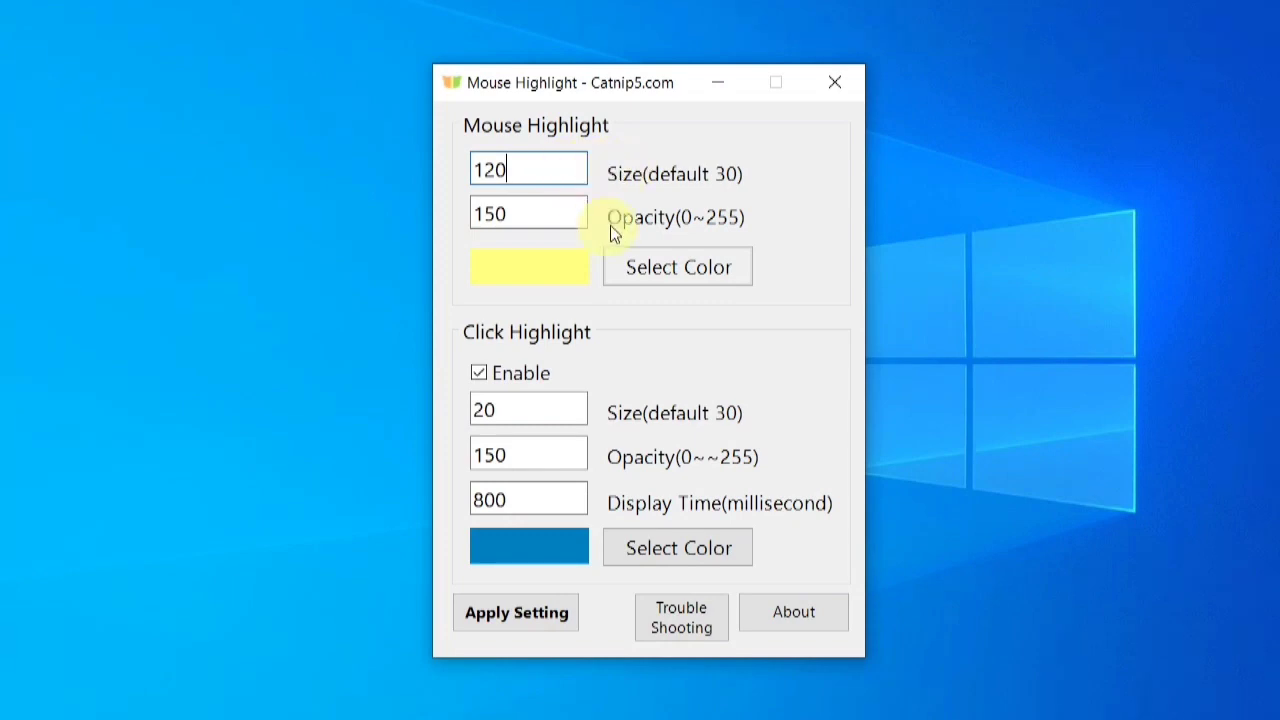
{"action": "left_click", "coordinate": [494, 612]}
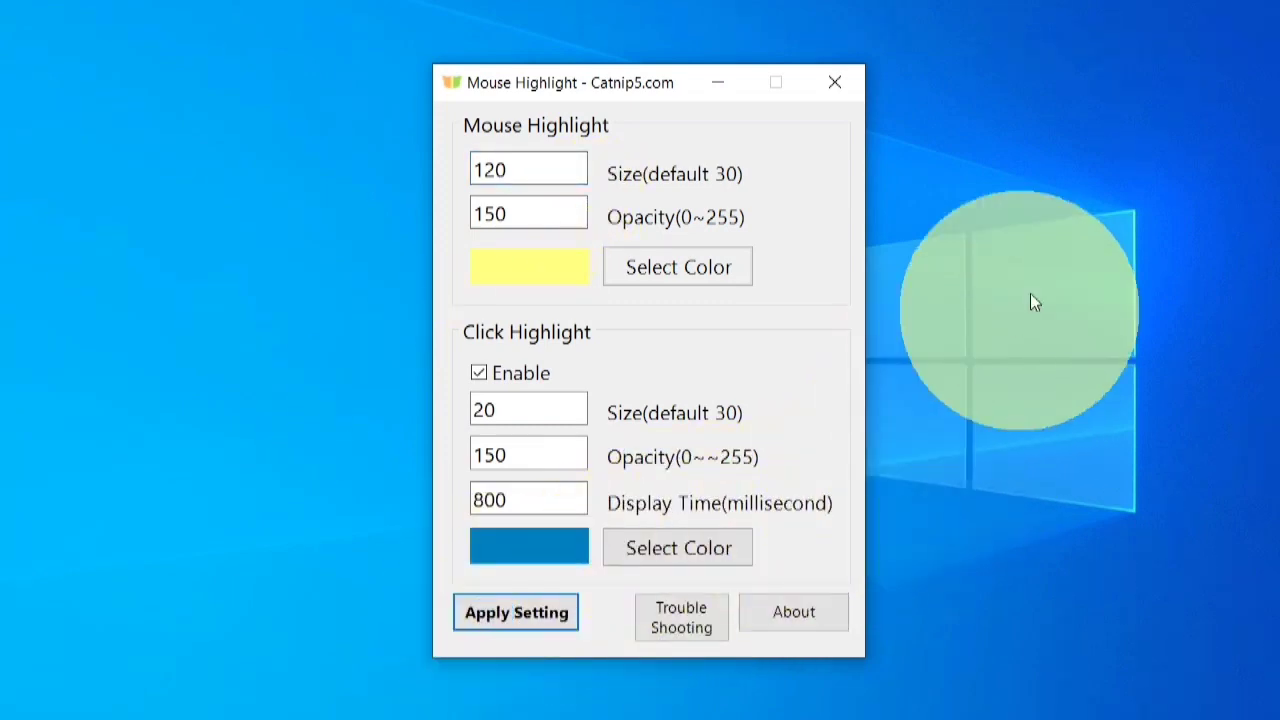
- Set the highlight Size back to 30 and apply it
{"action": "left_click", "coordinate": [528, 177]}
{"action": "key", "text": "BackSpace"}
{"action": "key", "text": "BackSpace"}
{"action": "key", "text": "BackSpace"}
{"action": "type", "text": "30"}
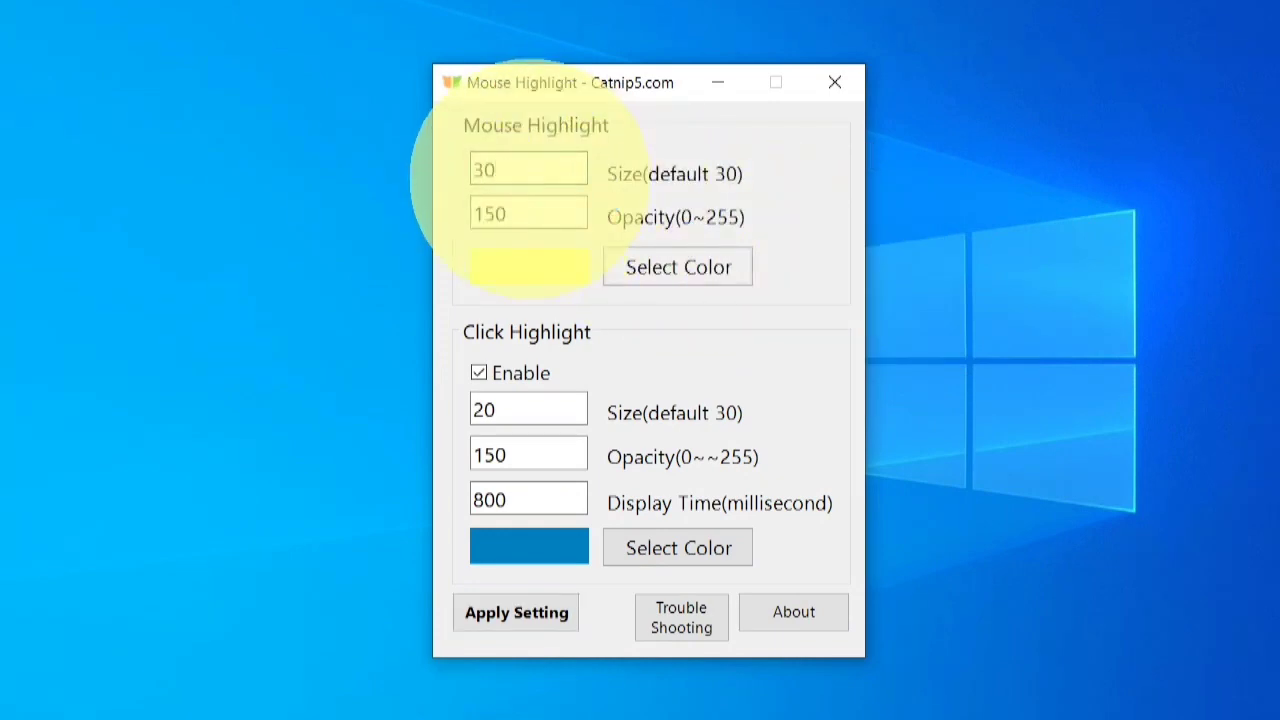
{"action": "left_click", "coordinate": [518, 615]}
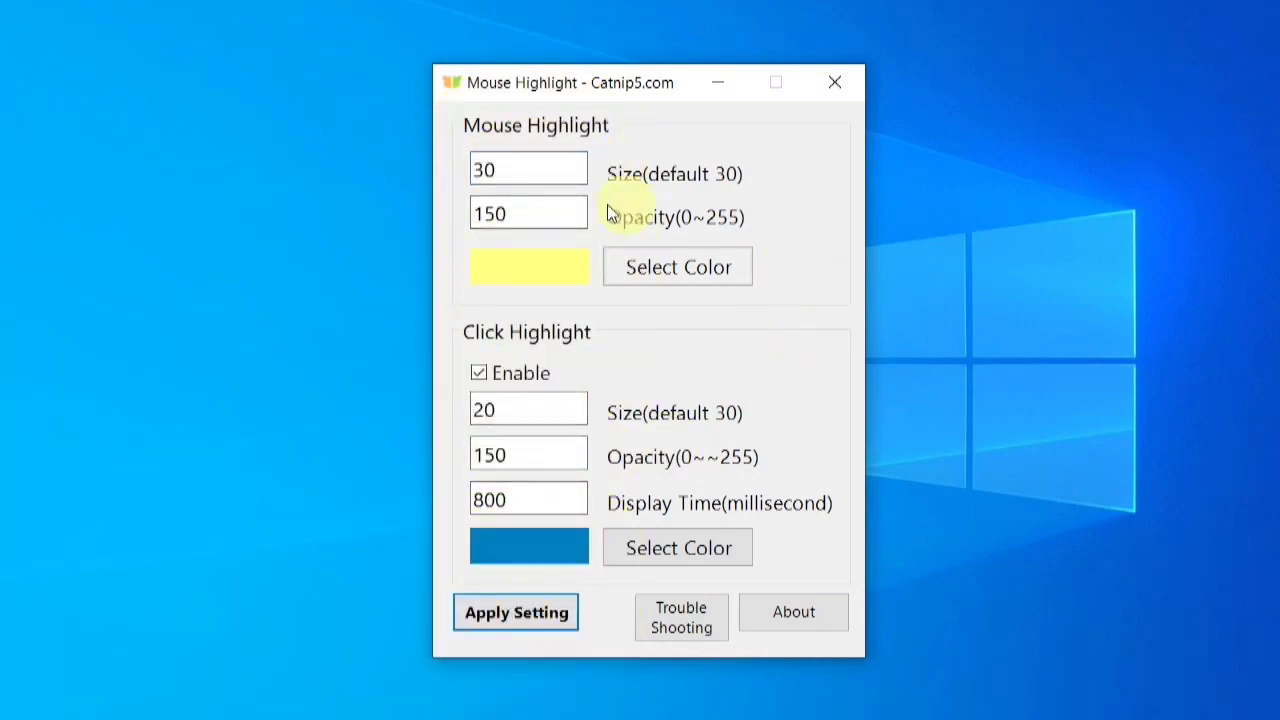
{"action": "left_click", "coordinate": [551, 206]}
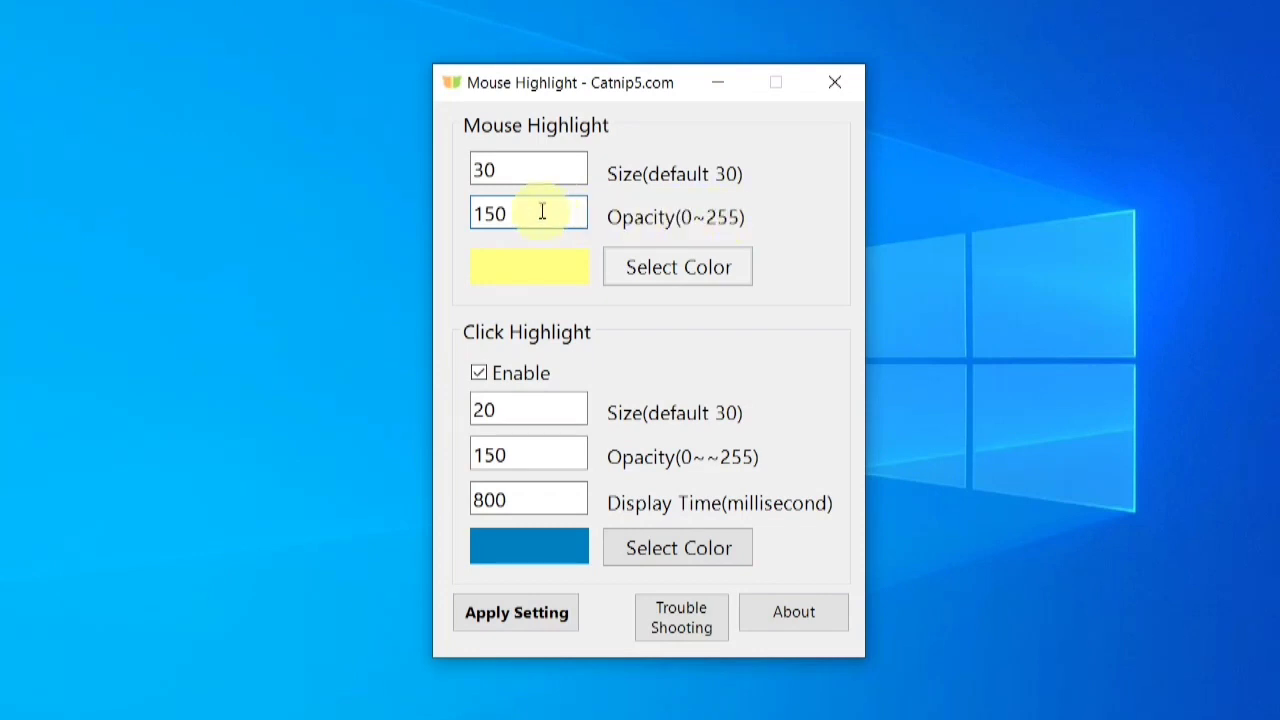
- Try a green highlight colour and test a click on the desktop
{"action": "left_click", "coordinate": [645, 268]}
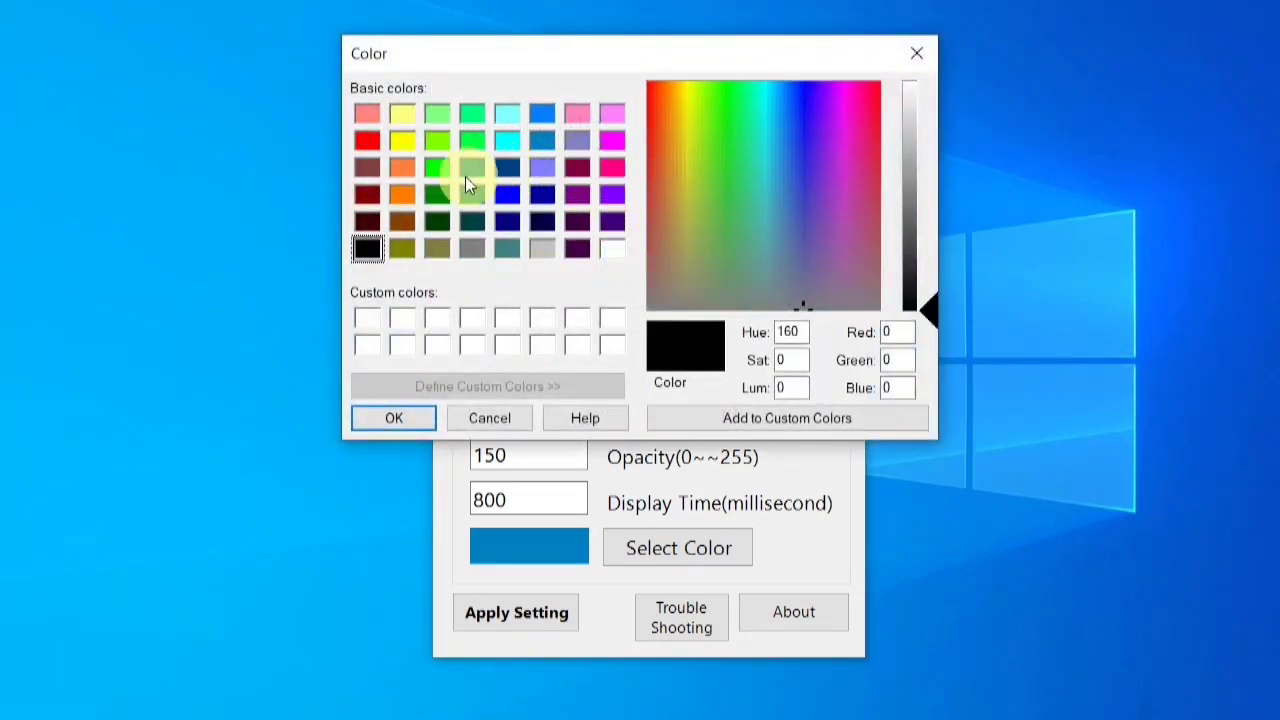
{"action": "left_click", "coordinate": [441, 170]}
{"action": "left_click", "coordinate": [387, 420]}
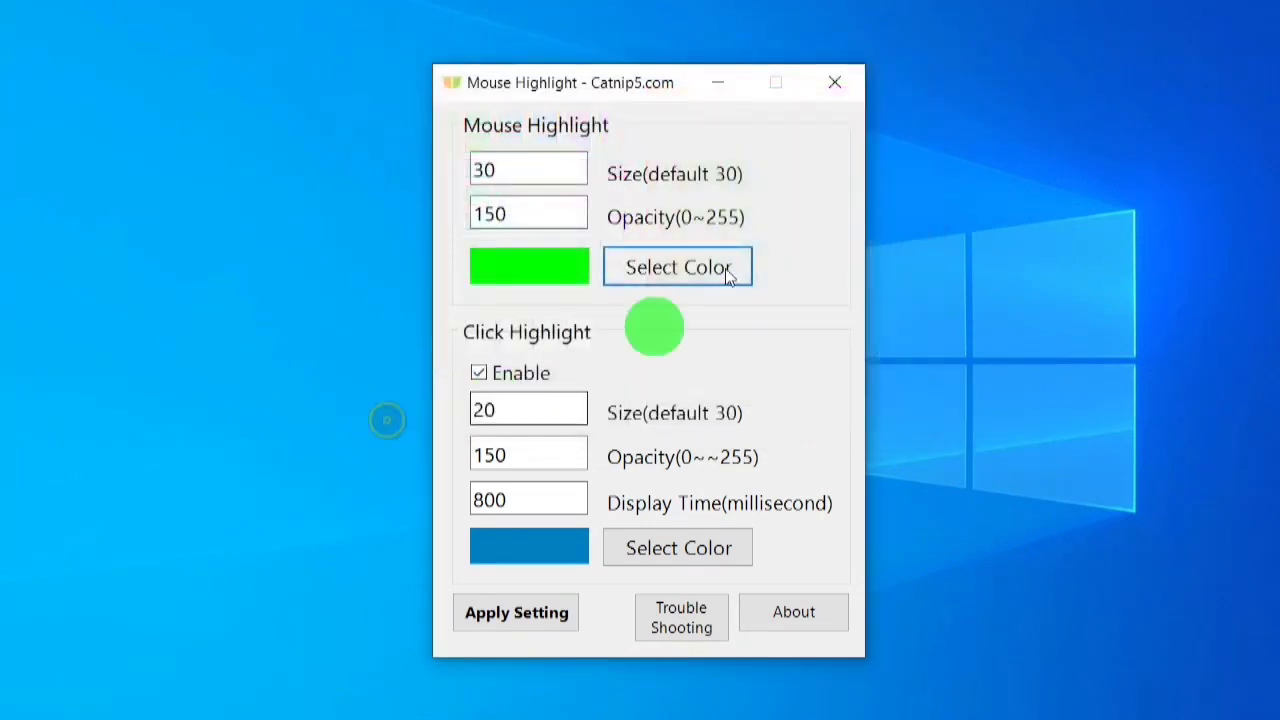
{"action": "left_click", "coordinate": [929, 266]}
- Restore the light yellow highlight colour and disable Click Highlight, then test a click
{"action": "left_click", "coordinate": [655, 283]}
{"action": "left_click", "coordinate": [402, 114]}
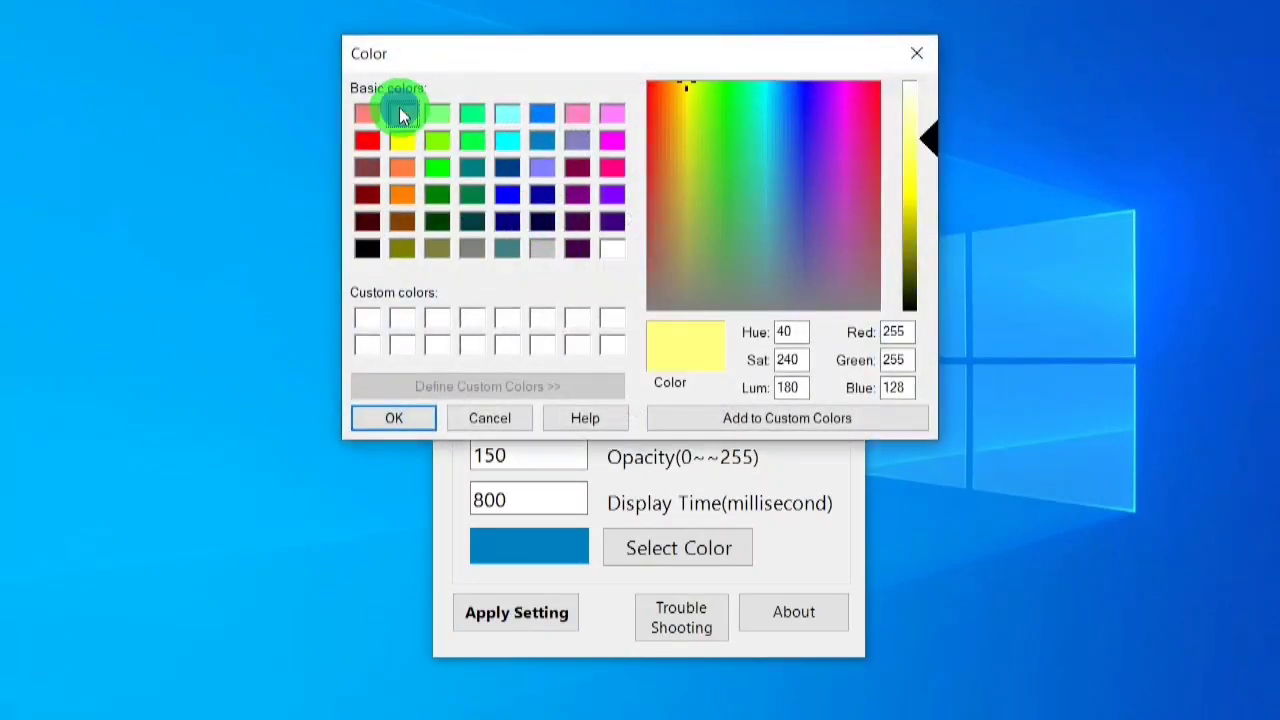
{"action": "left_click", "coordinate": [422, 420]}
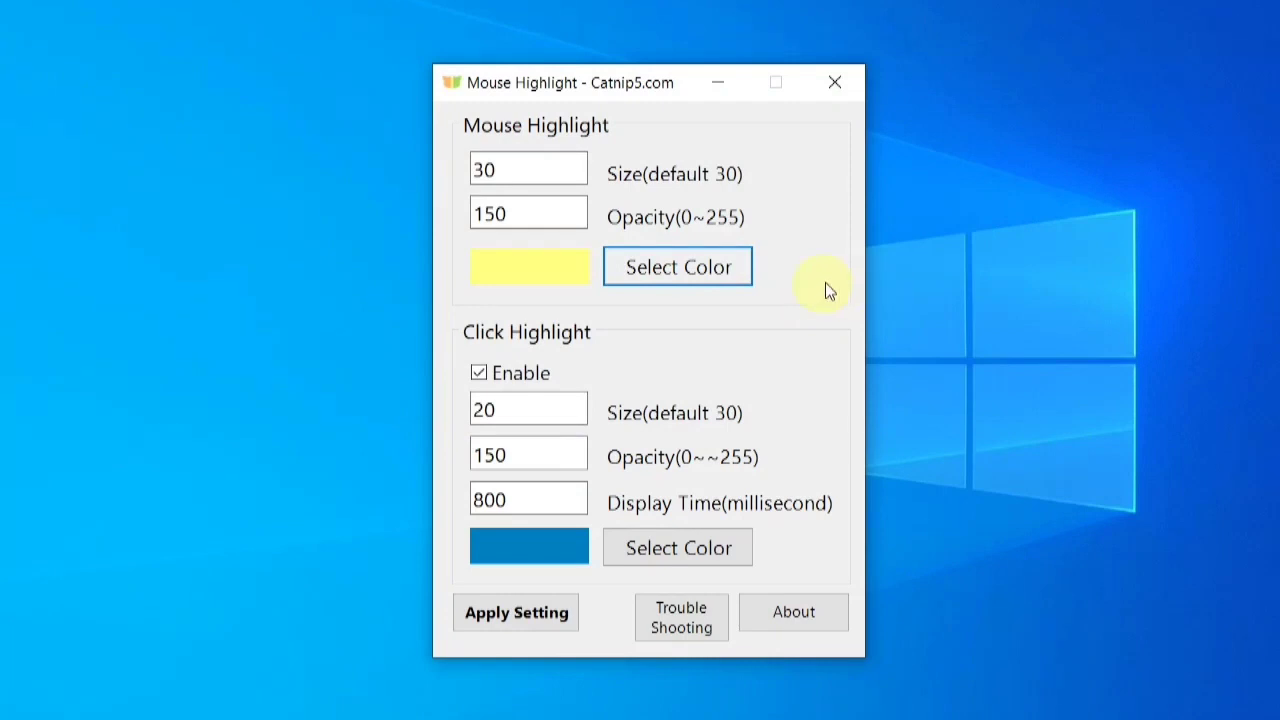
{"action": "left_click", "coordinate": [530, 370]}
{"action": "left_click", "coordinate": [970, 300]}
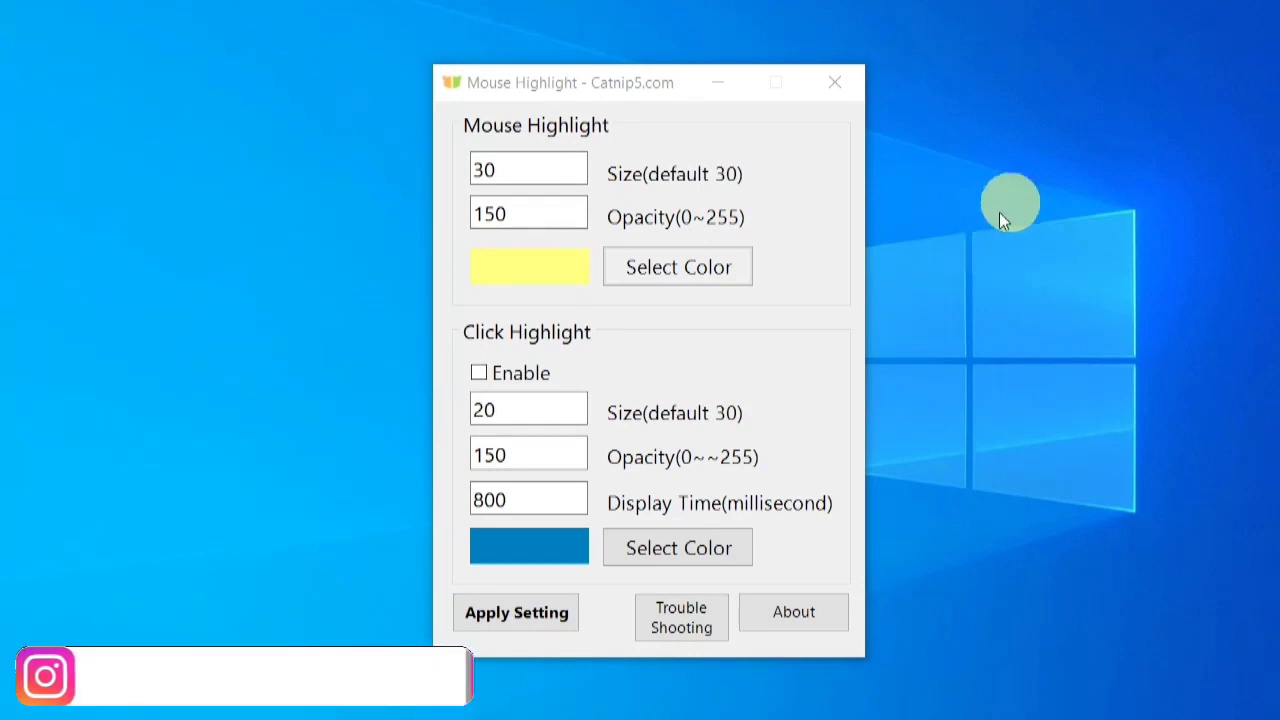
- Re-enable Click Highlight, set its Size to 20, and test clicks on the desktop
{"action": "left_click", "coordinate": [479, 372]}
{"action": "left_click", "coordinate": [968, 242]}
{"action": "left_click", "coordinate": [1089, 117]}
{"action": "left_click", "coordinate": [514, 406]}
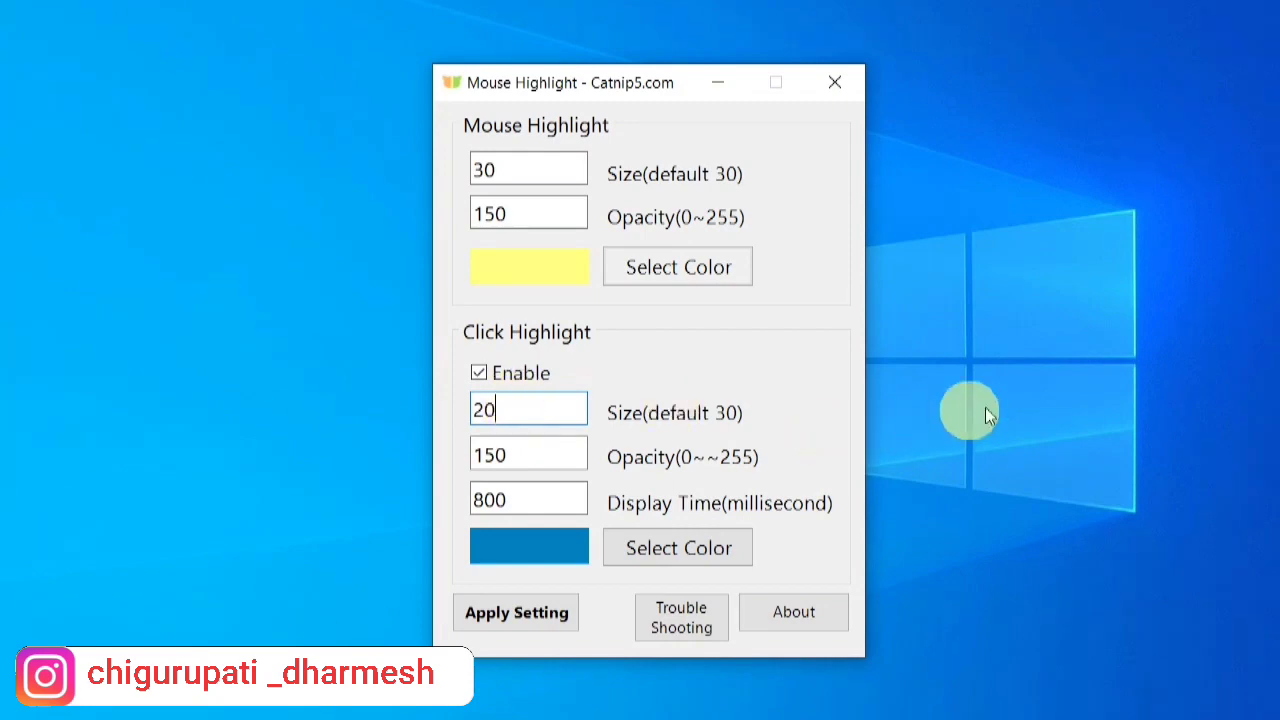
{"action": "left_click", "coordinate": [988, 235]}
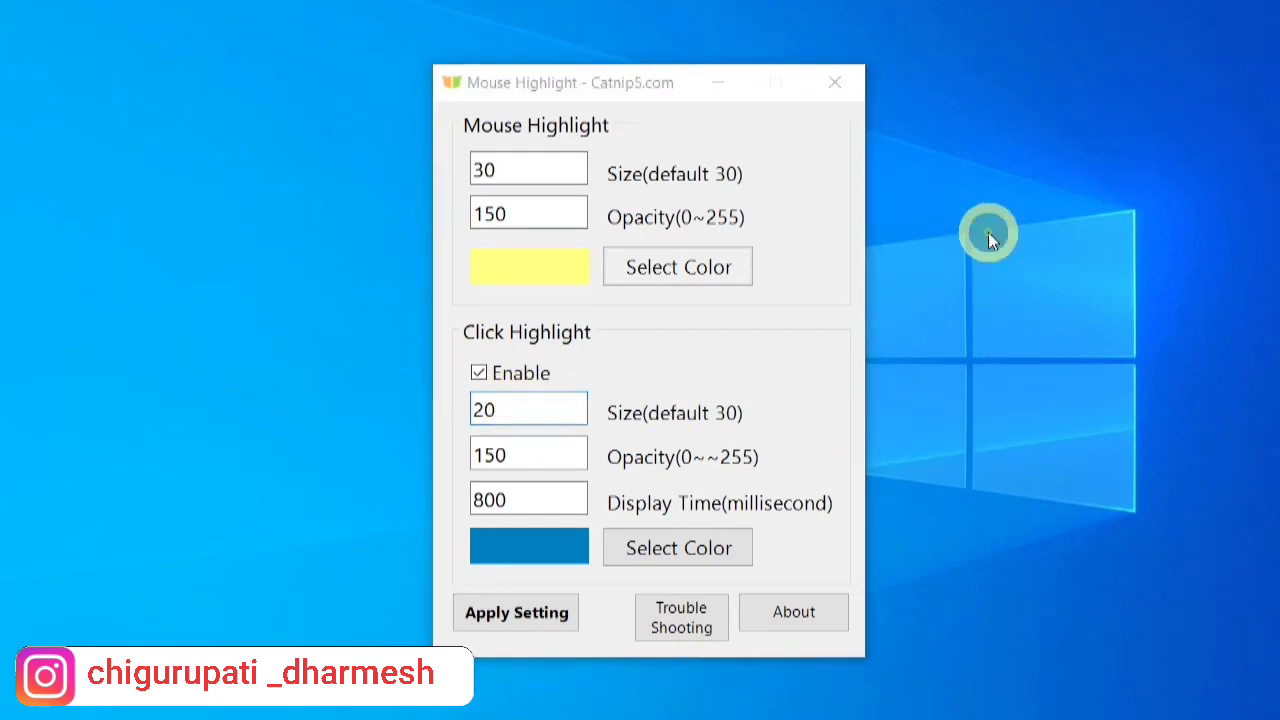
{"action": "left_click", "coordinate": [1058, 16]}
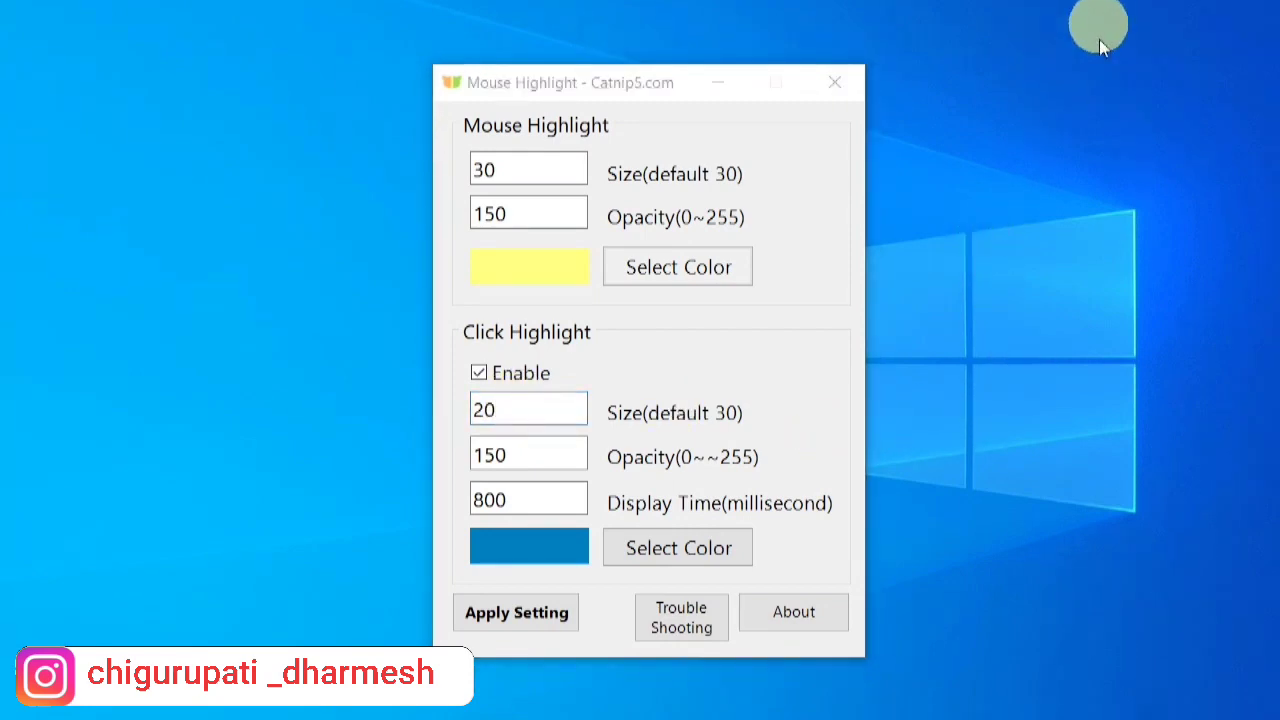
- Shorten the click highlight Display Time from 800 to 80, apply, and test a click
{"action": "left_click", "coordinate": [569, 462]}
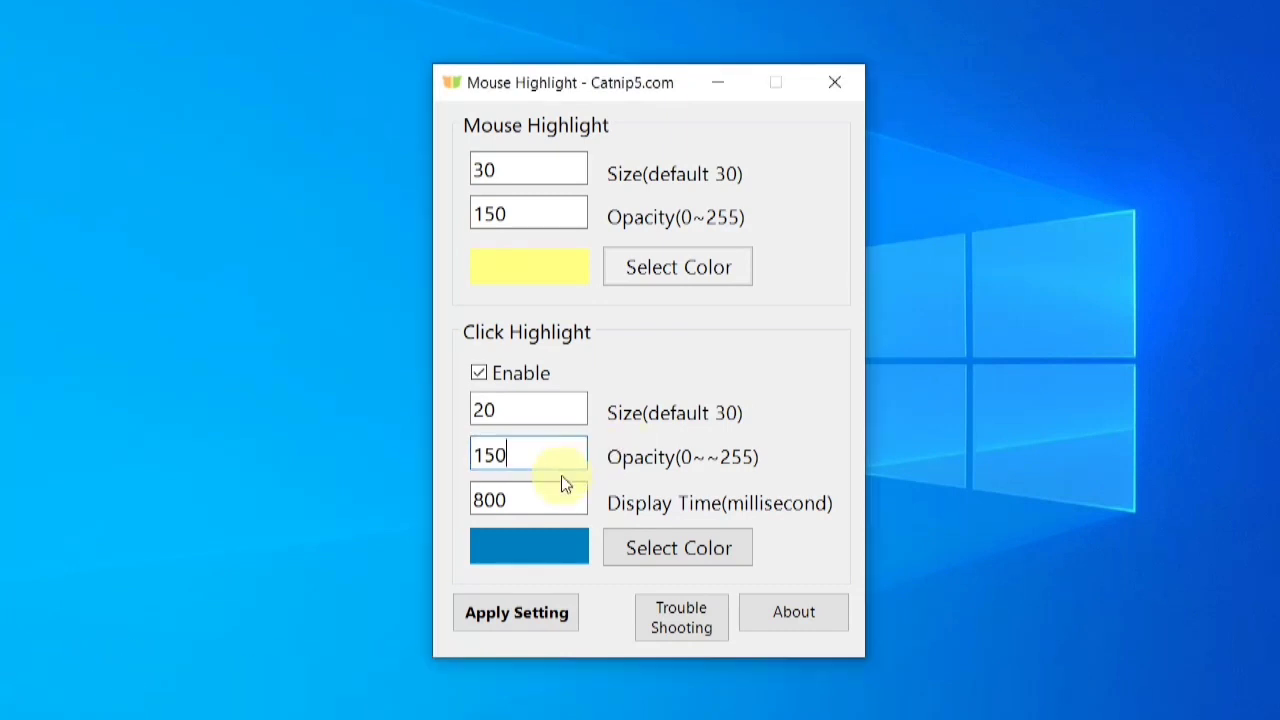
{"action": "left_click", "coordinate": [560, 499]}
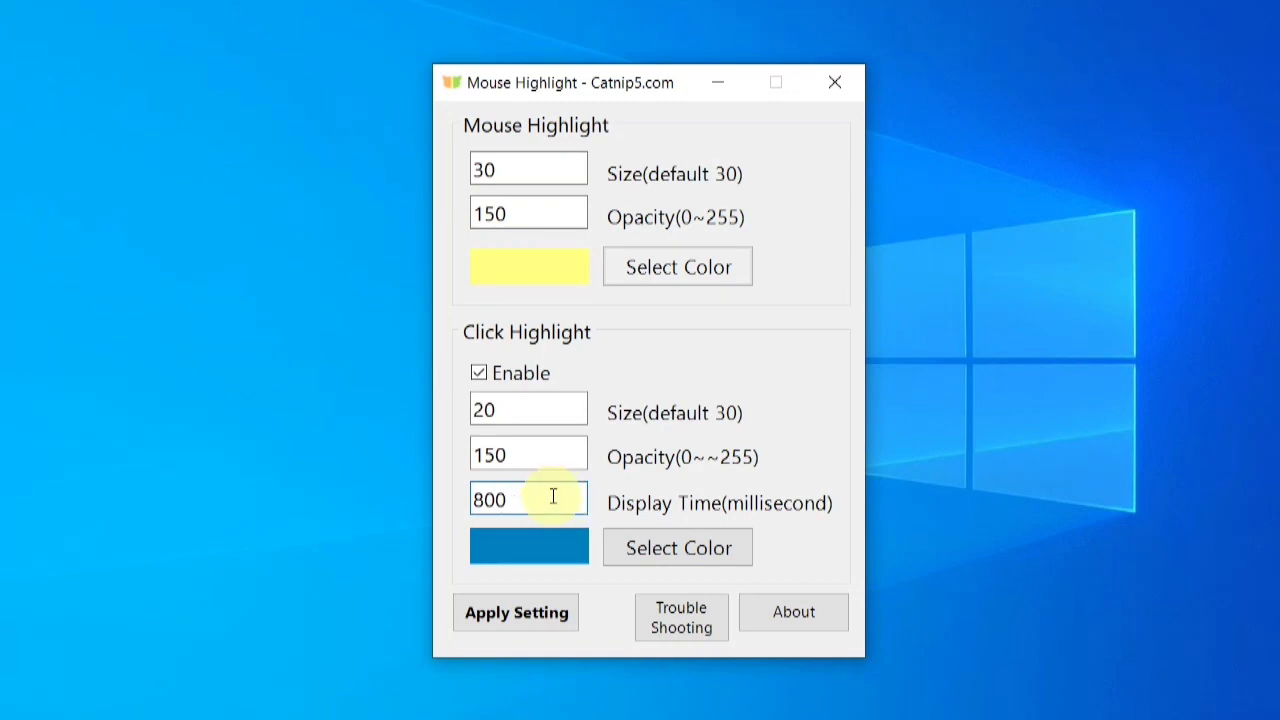
{"action": "key", "text": "BackSpace"}
{"action": "left_click", "coordinate": [511, 615]}
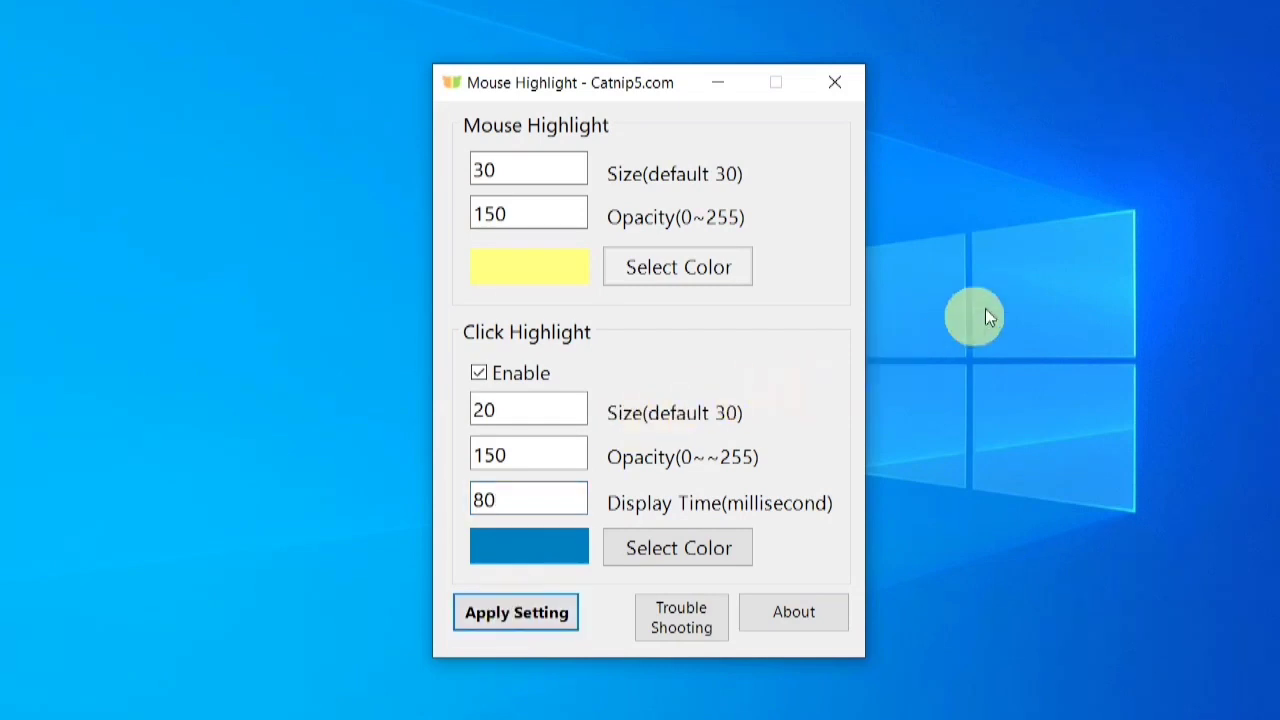
{"action": "left_click", "coordinate": [1028, 163]}
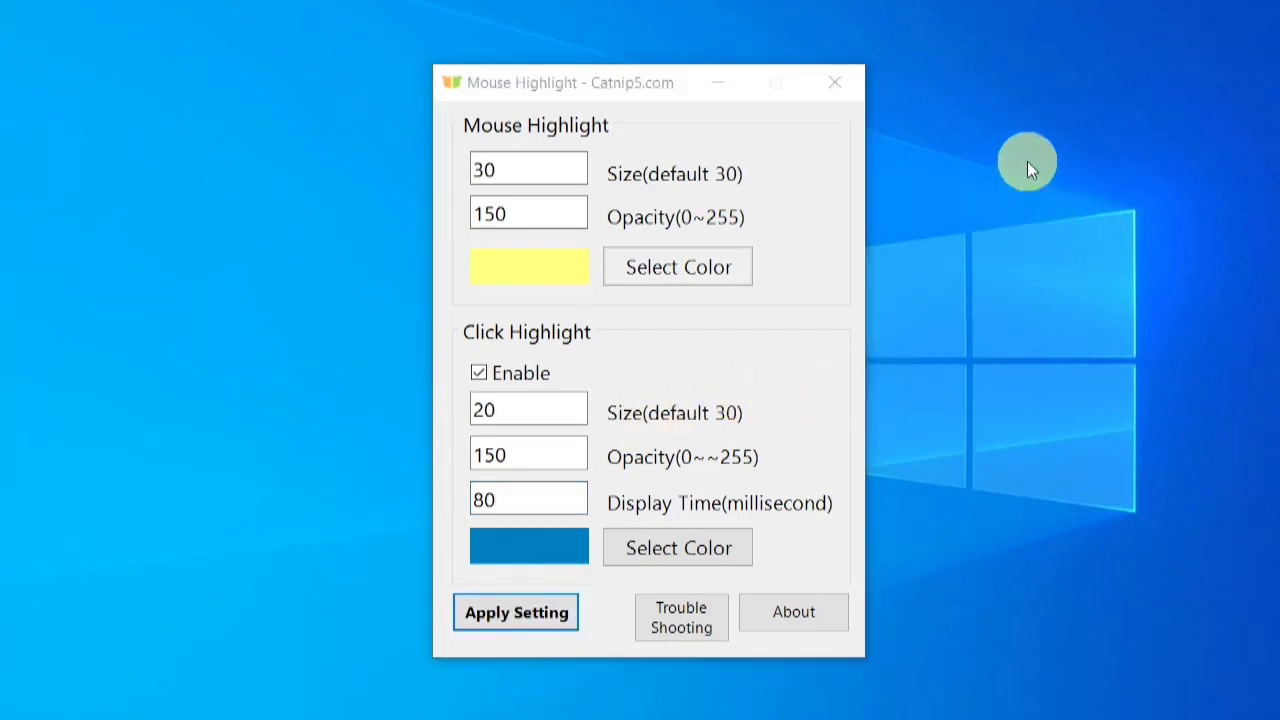
- Open and cancel the click highlight colour picker, then close the settings window
{"action": "left_click", "coordinate": [509, 613]}
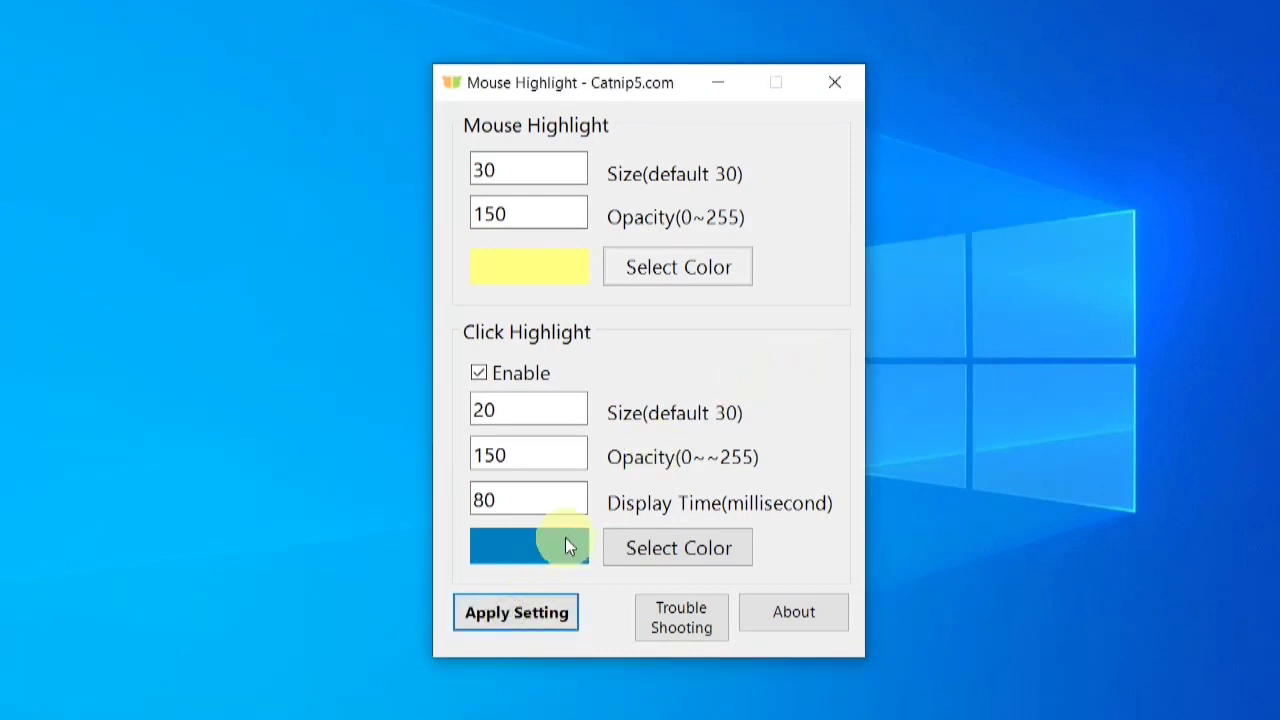
{"action": "left_click", "coordinate": [642, 549]}
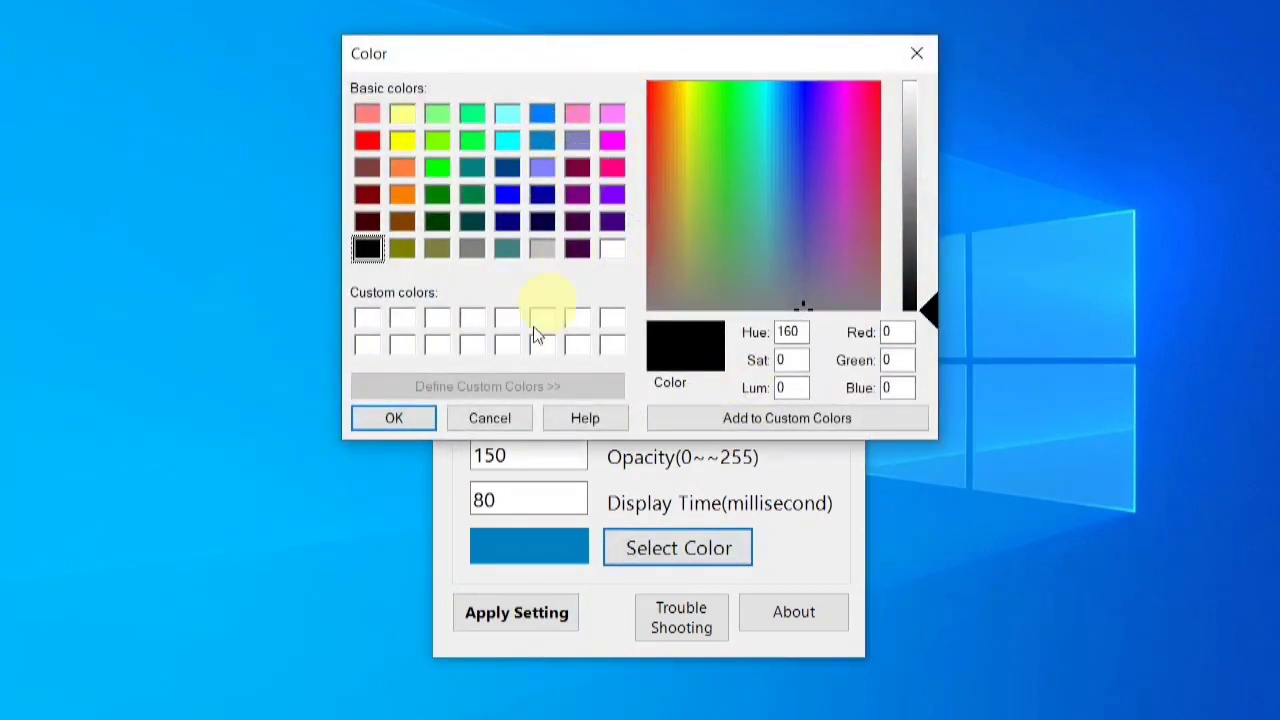
{"action": "left_click", "coordinate": [486, 424]}
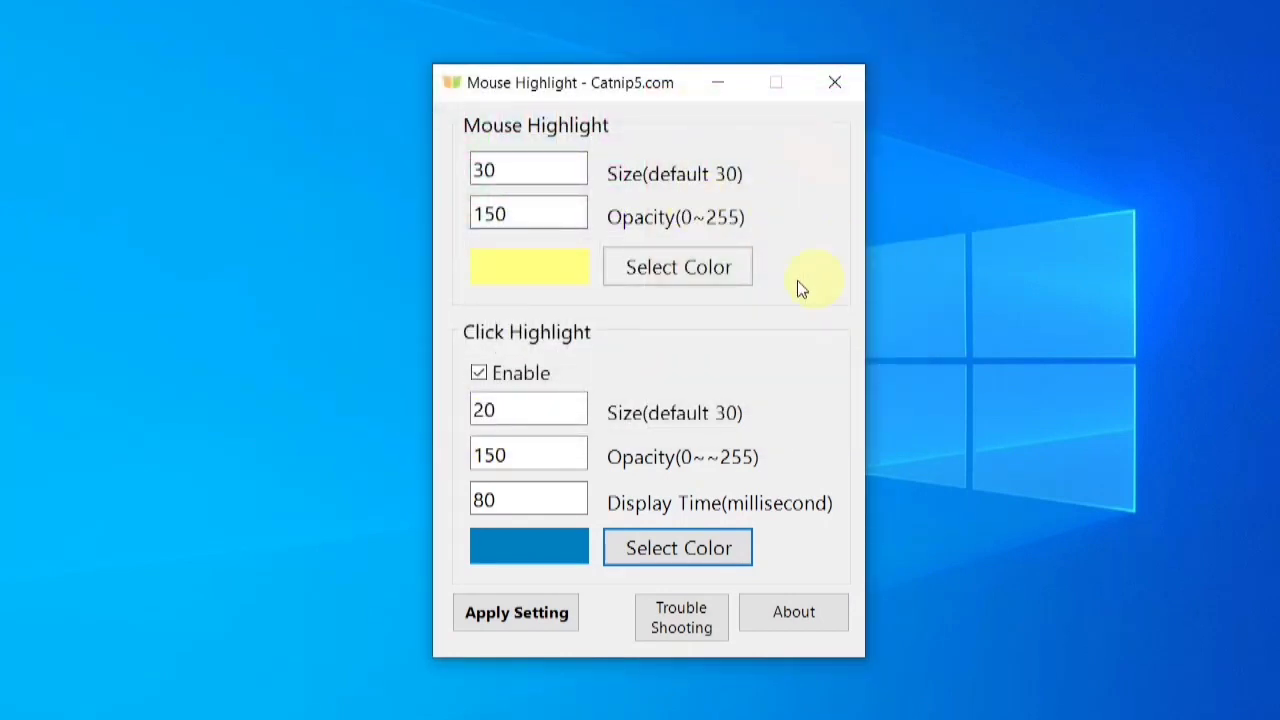
{"action": "left_click", "coordinate": [835, 83]}
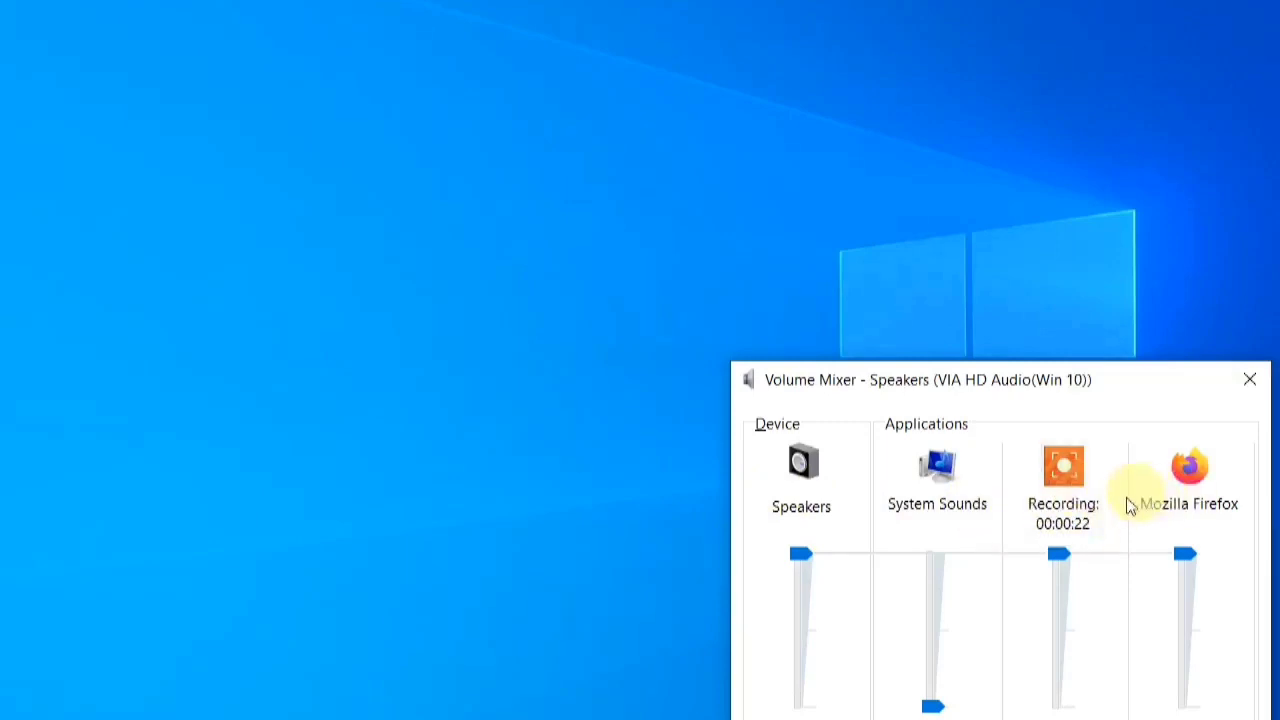
- Drag the Volume Mixer Speakers slider all the way down, then back up to 100
{"action": "left_click_drag", "start_coordinate": [805, 556], "coordinate": [851, 523]}
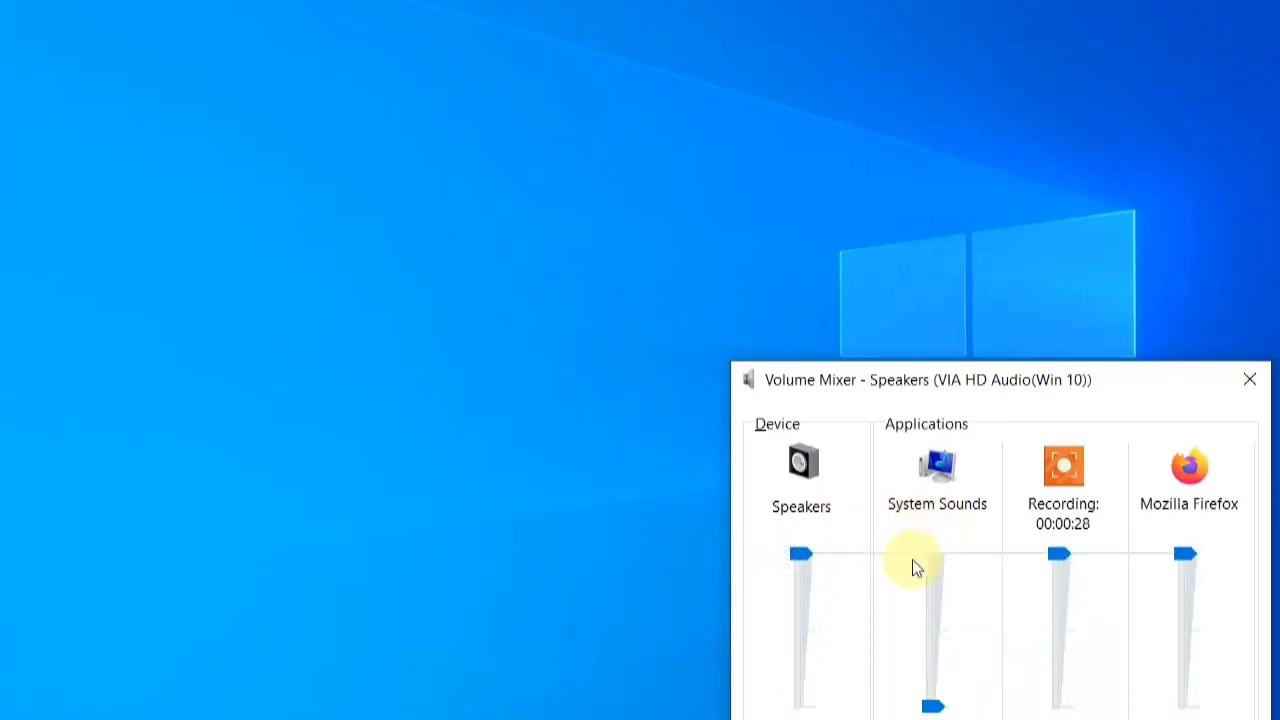
{"action": "mouse_move", "coordinate": [797, 557]}
{"action": "left_mouse_down"}
{"action": "mouse_move", "coordinate": [795, 706]}
{"action": "mouse_move", "coordinate": [811, 558]}
{"action": "left_mouse_up"}
{"action": "left_click_drag", "start_coordinate": [930, 705], "coordinate": [933, 712]}
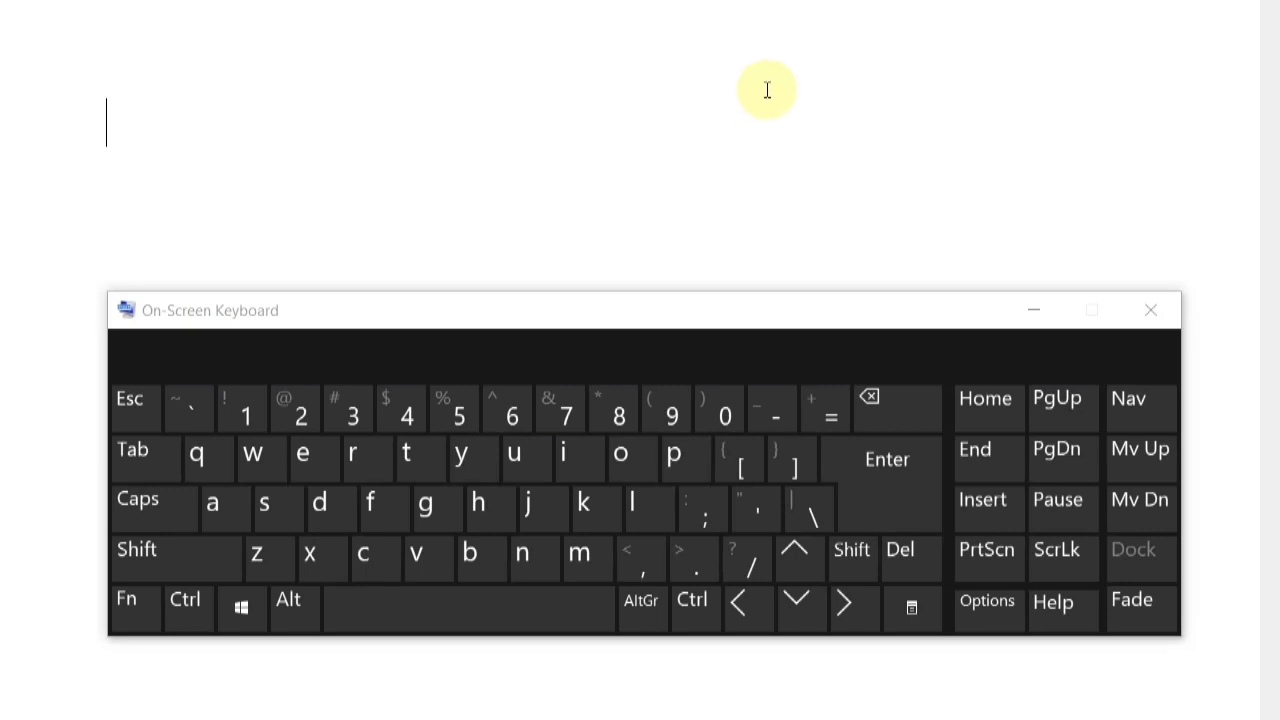
- Start dictation with Win+H and dictate a line ending 'subscribe my channel', then stop
{"action": "key", "text": "super"}
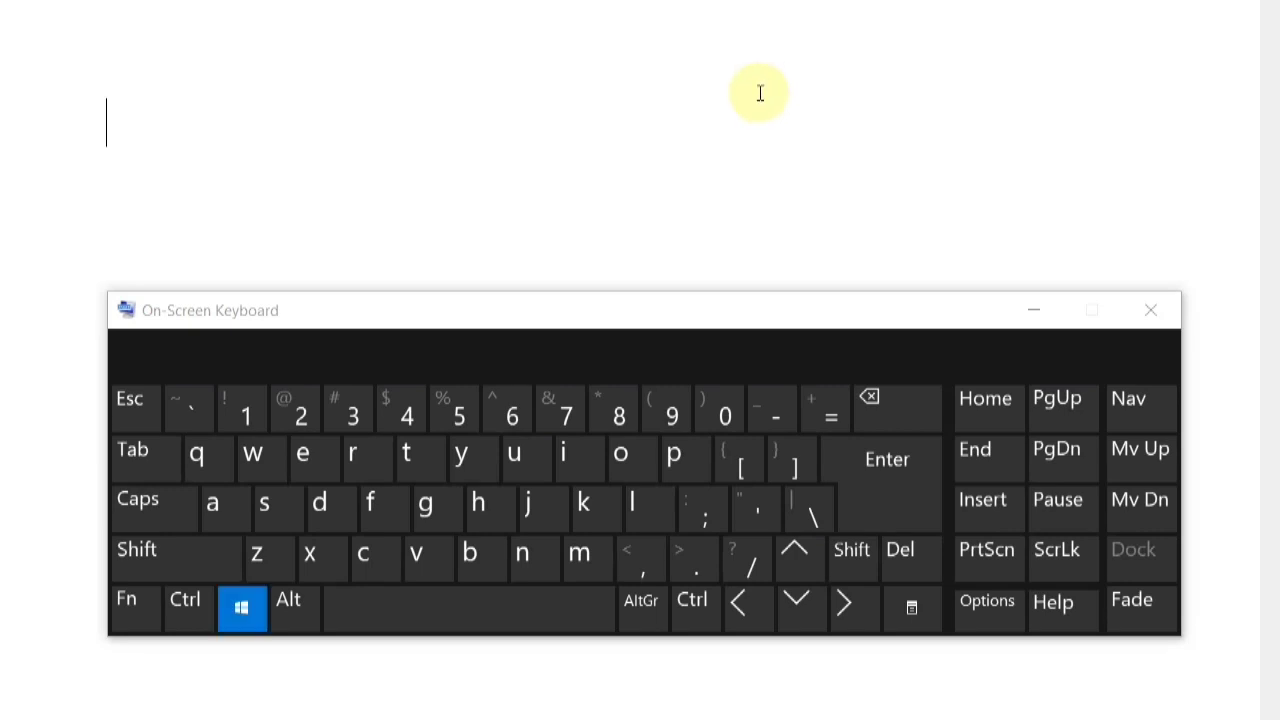
{"action": "key", "text": "super+h"}
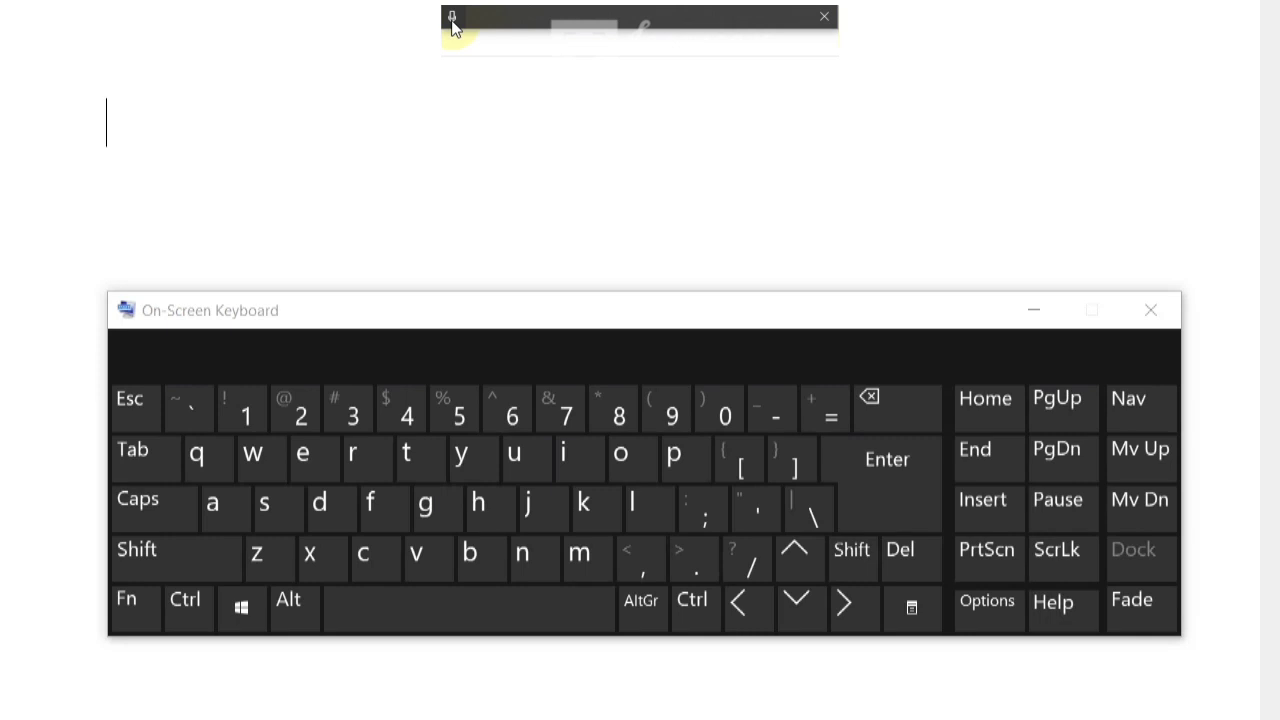
{"action": "left_click", "coordinate": [451, 20]}
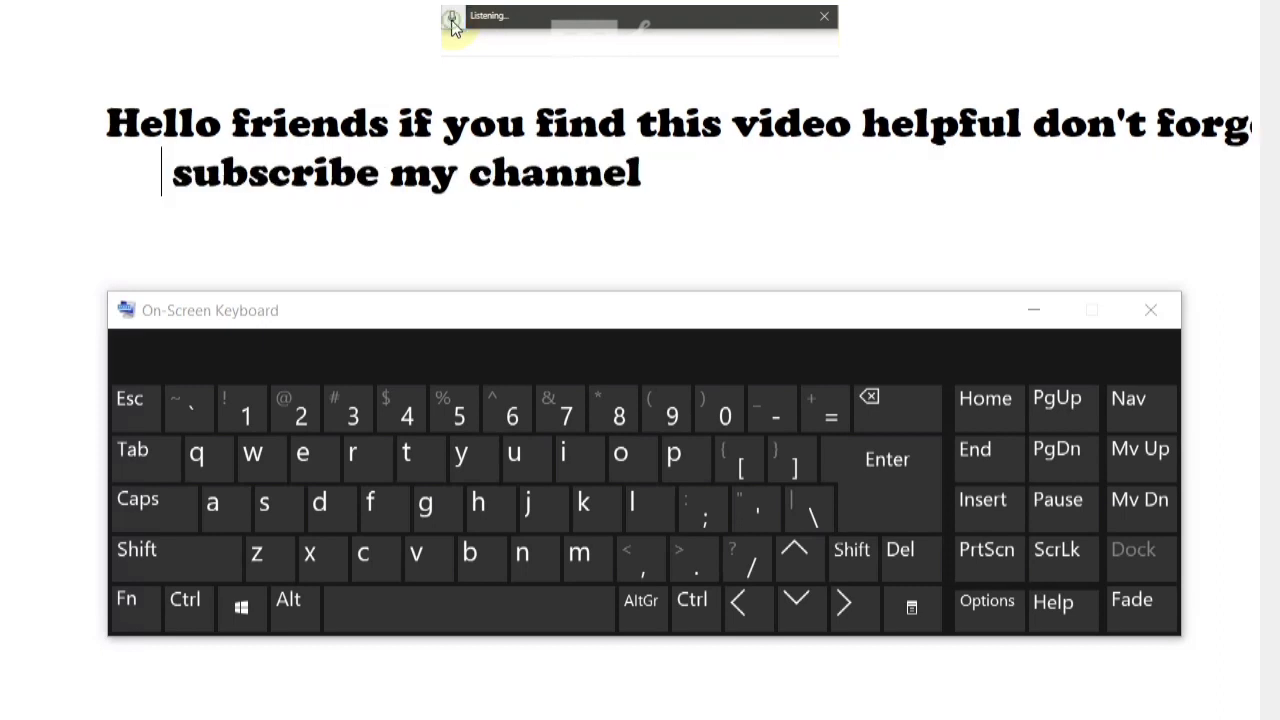
{"action": "left_click", "coordinate": [452, 18]}
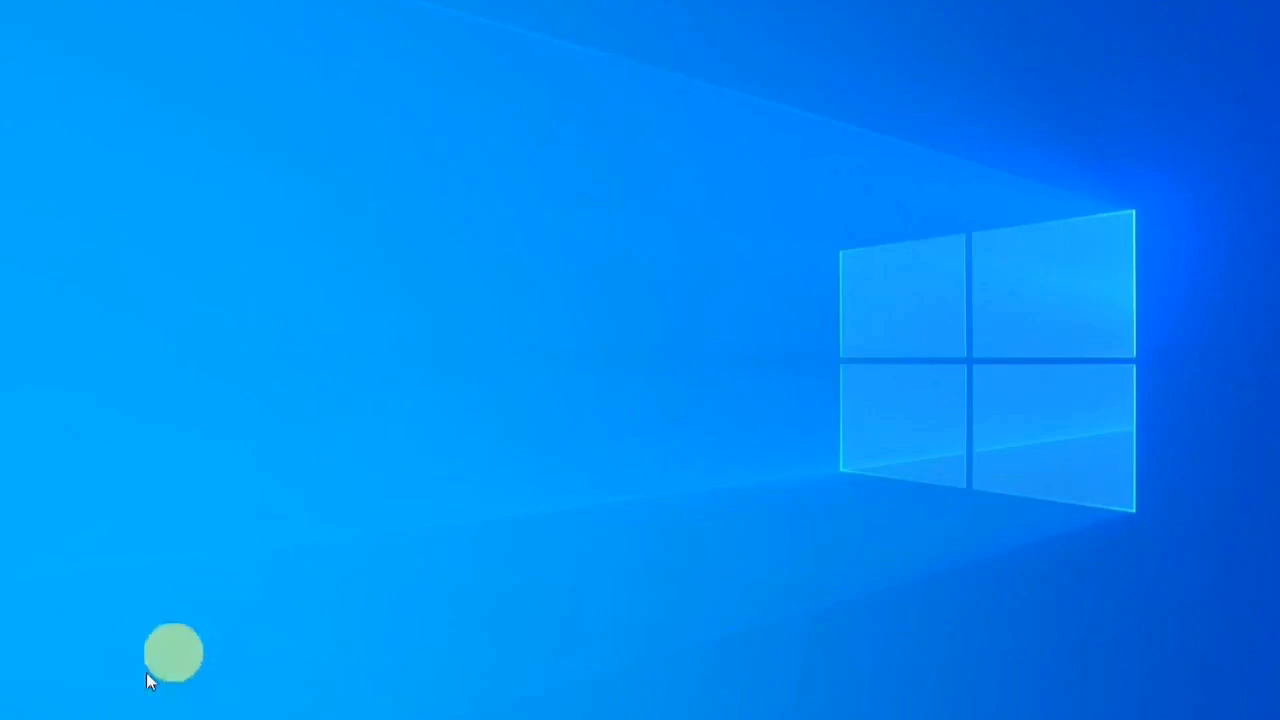
- Download the Asia > India > Andhra Pradesh map from Settings' Apps > Offline maps page
{"action": "left_click", "coordinate": [22, 716]}
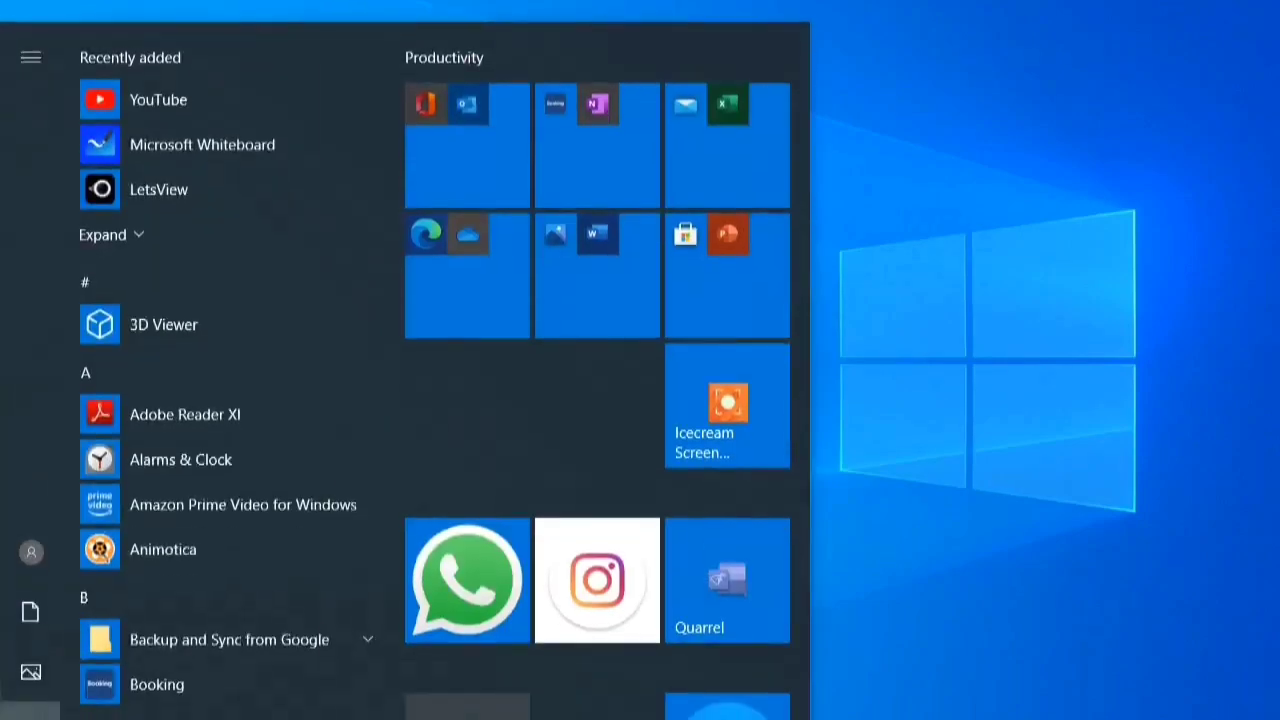
{"action": "left_click", "coordinate": [28, 712]}
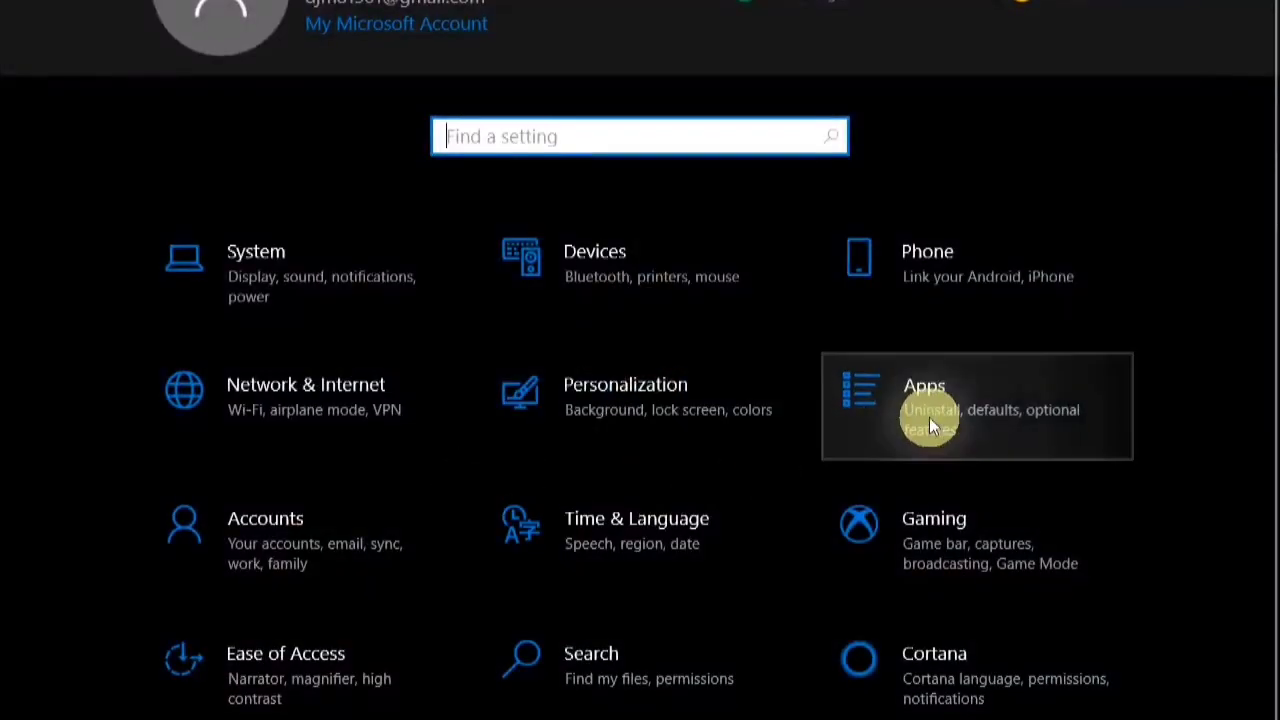
{"action": "left_click", "coordinate": [929, 417]}
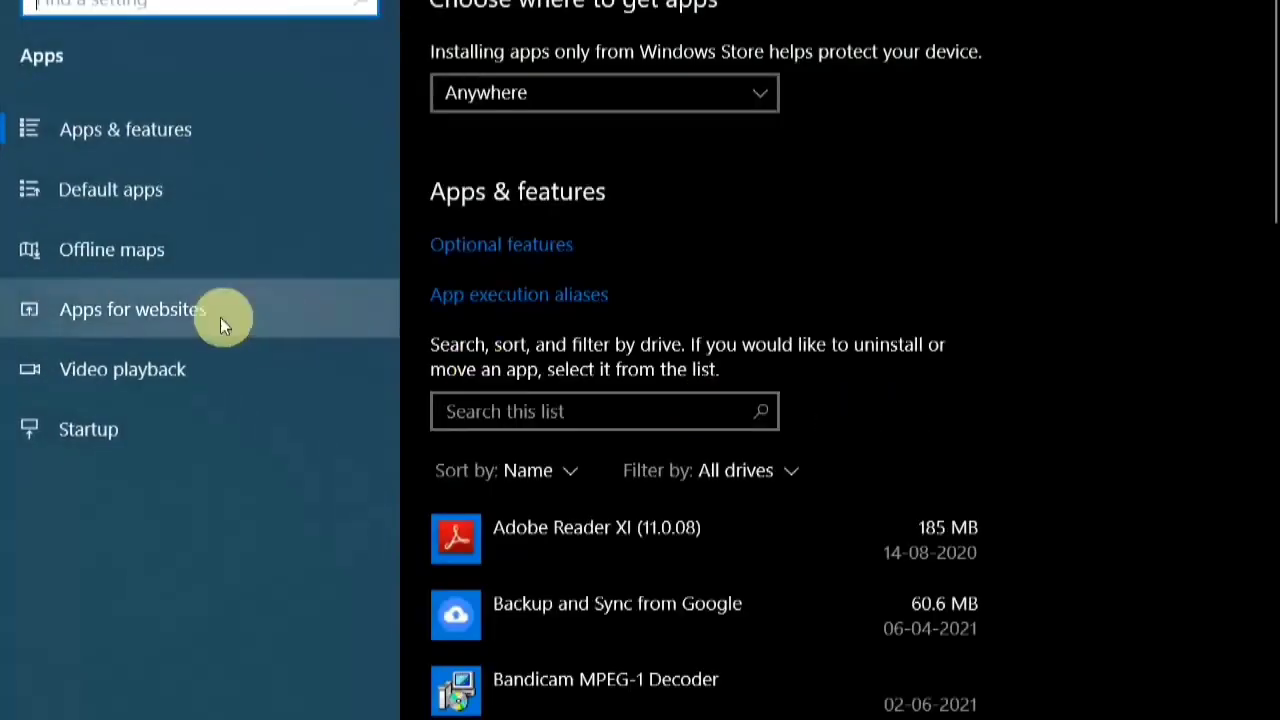
{"action": "left_click", "coordinate": [111, 258]}
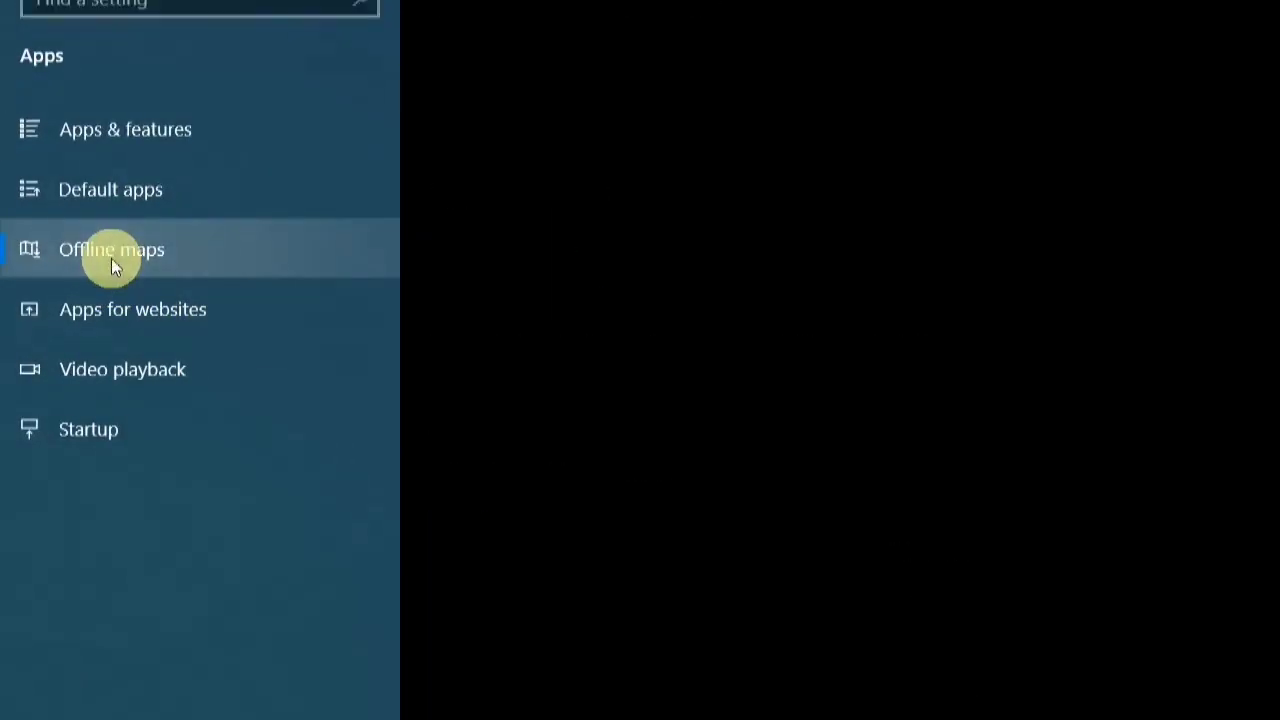
{"action": "left_click", "coordinate": [476, 174]}
{"action": "left_click", "coordinate": [136, 85]}
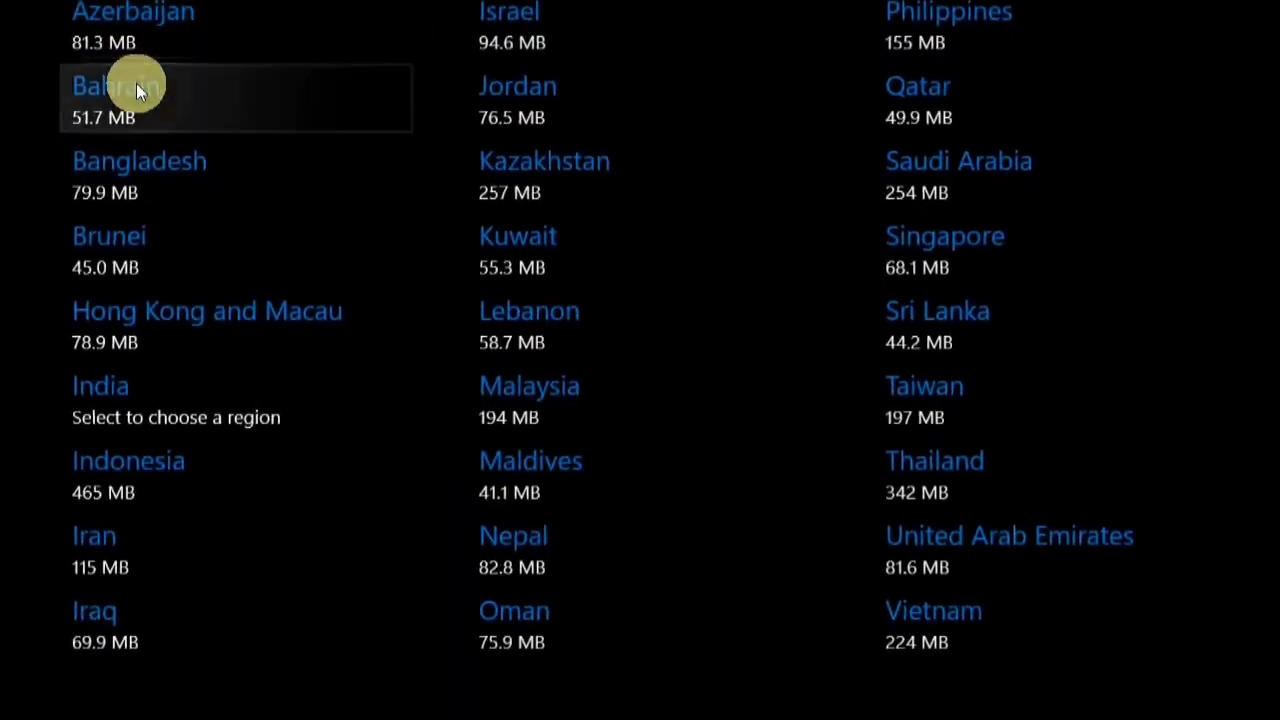
{"action": "left_click", "coordinate": [135, 380]}
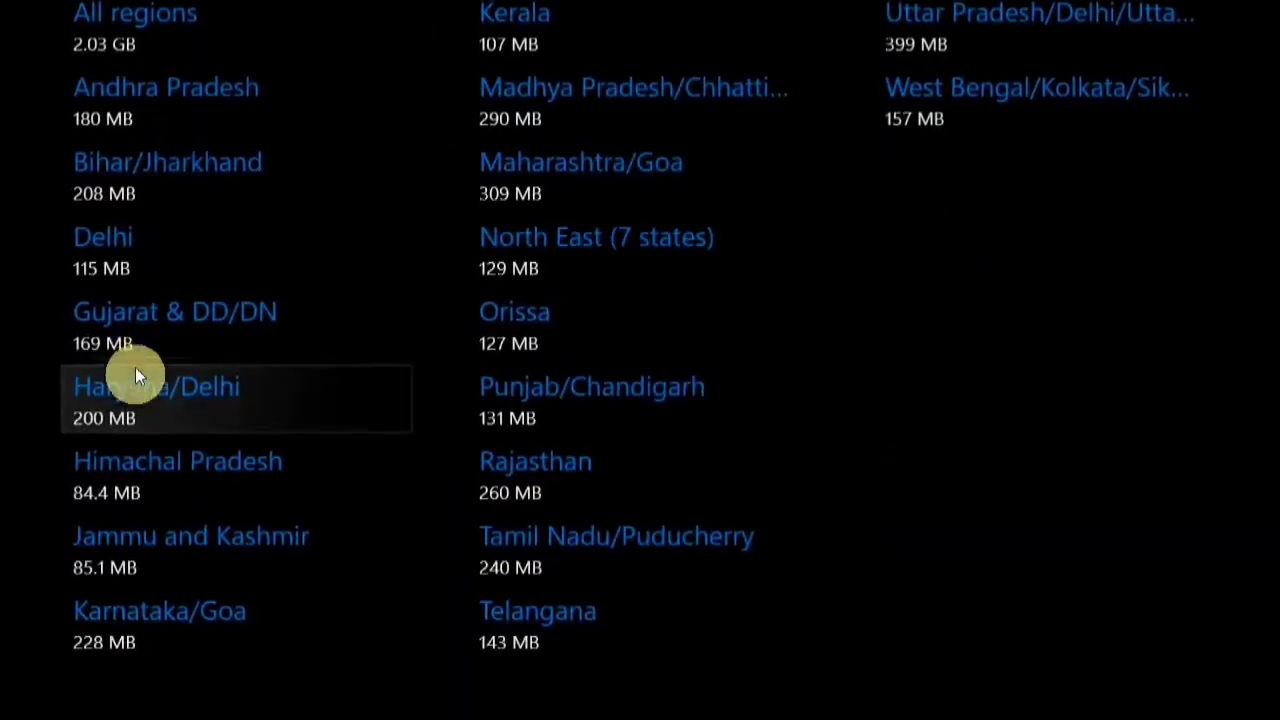
{"action": "left_click", "coordinate": [158, 102]}
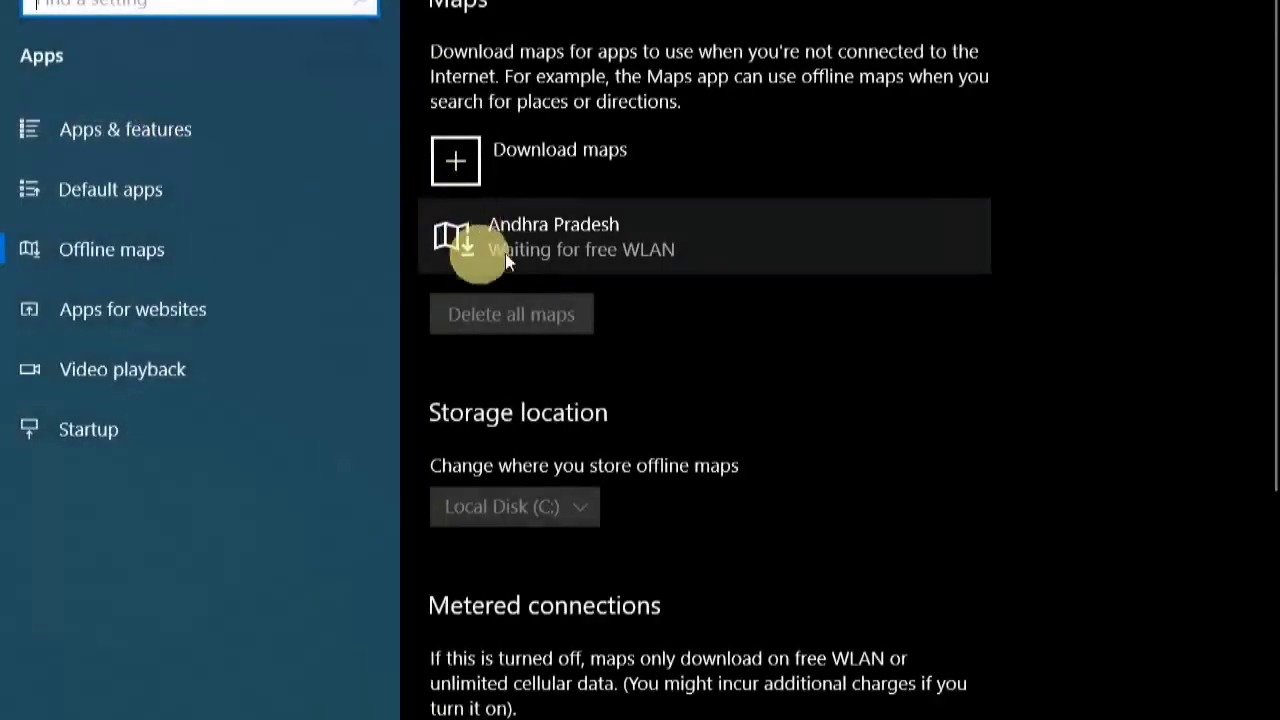